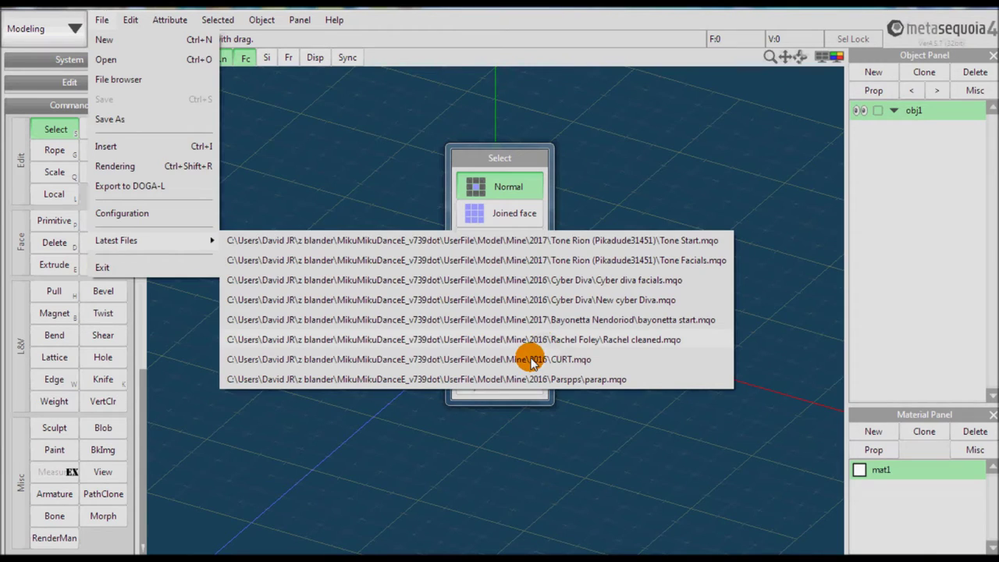
Turn off vertex and line display and hide the Shirt object on the bear model.
{"action": "left_click_drag", "start_coordinate": [520, 156], "coordinate": [266, 131]}
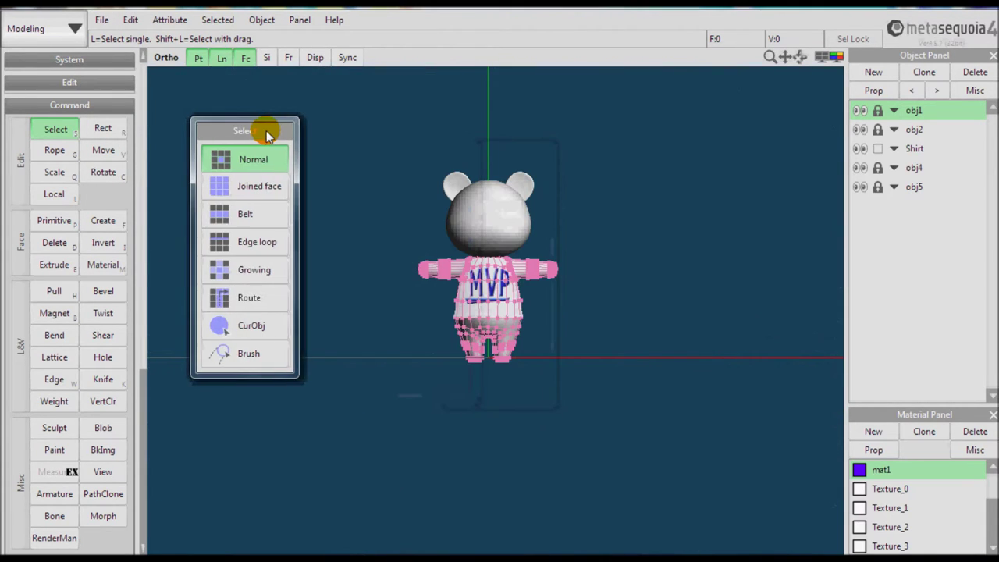
{"action": "left_click", "coordinate": [199, 57]}
{"action": "left_click", "coordinate": [222, 57]}
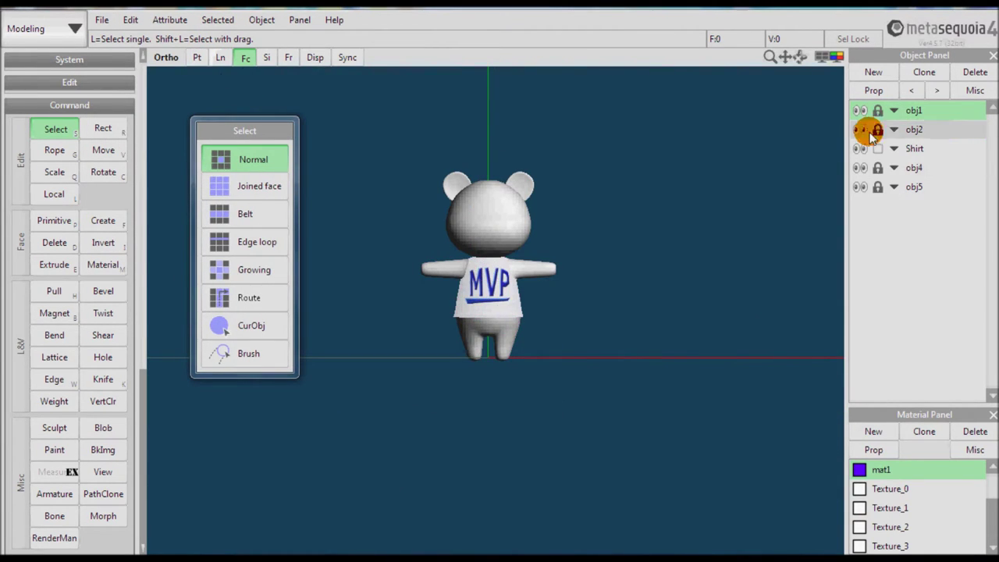
{"action": "left_click", "coordinate": [860, 148]}
{"action": "middle_click_drag", "start_coordinate": [500, 275], "coordinate": [502, 307]}
{"action": "scroll", "coordinate": [539, 178], "scroll_direction": "up", "scroll_amount": 10}
{"action": "scroll", "coordinate": [535, 195], "scroll_direction": "down", "scroll_amount": 3}
Turn vertex and line display back on and activate rectangle selection.
{"action": "left_click", "coordinate": [221, 73]}
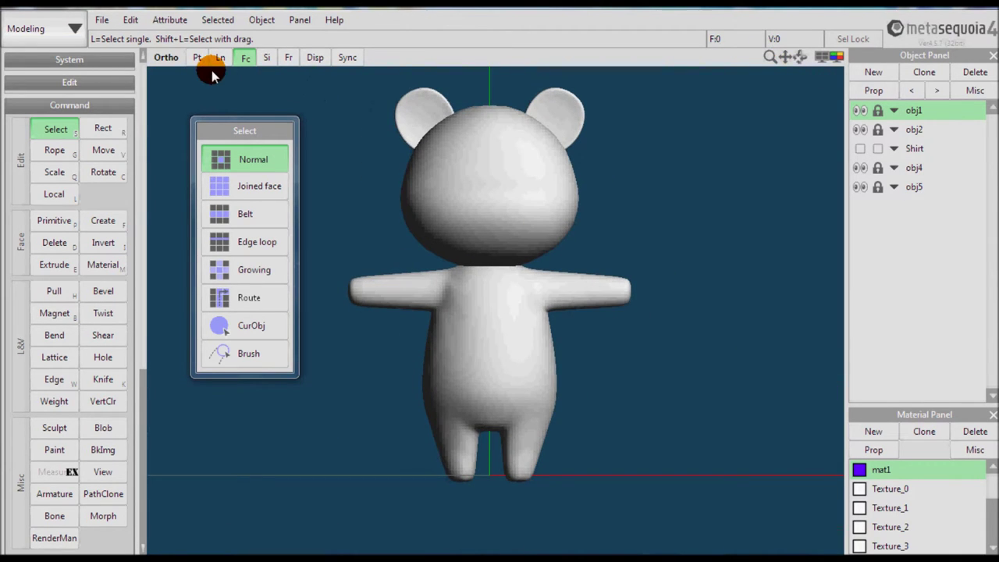
{"action": "left_click", "coordinate": [198, 58]}
{"action": "key", "text": "e"}
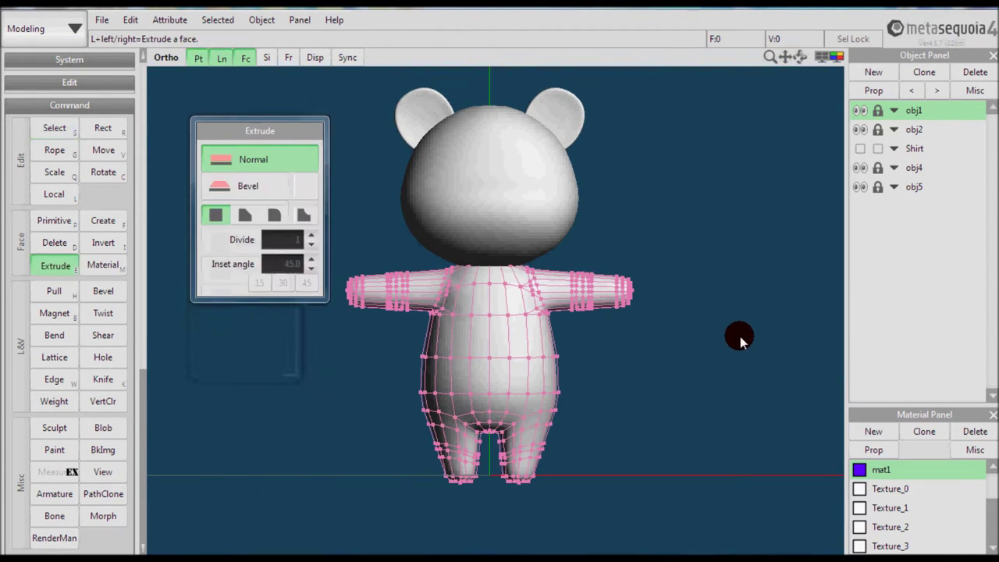
{"action": "key", "text": "r"}
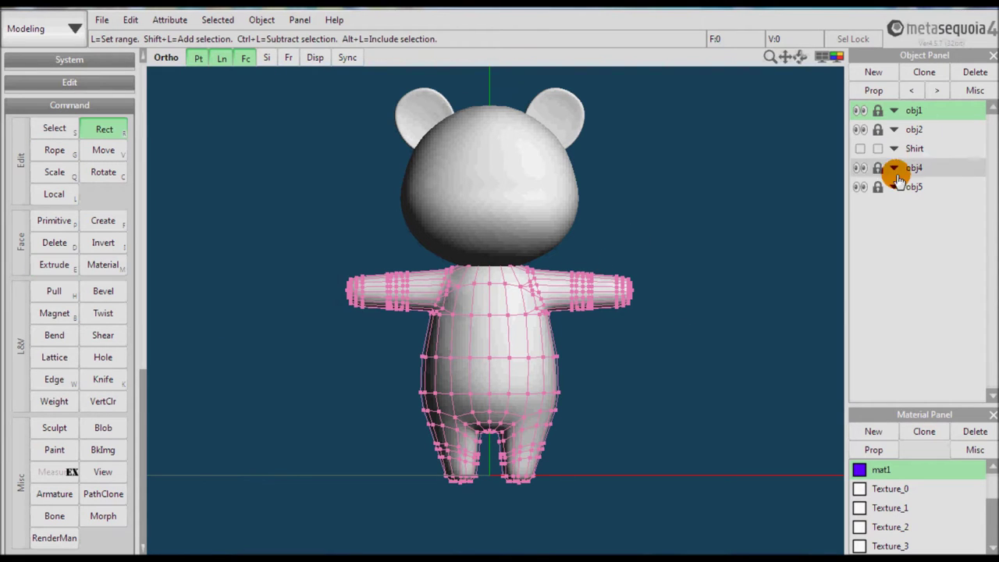
Merge obj2, obj4 and obj5 into obj1, leaving the Shirt as a separate object.
{"action": "left_click_drag", "start_coordinate": [914, 187], "coordinate": [919, 111]}
{"action": "key", "text": "Return"}
{"action": "key", "text": "Return"}
{"action": "key", "text": "Return"}
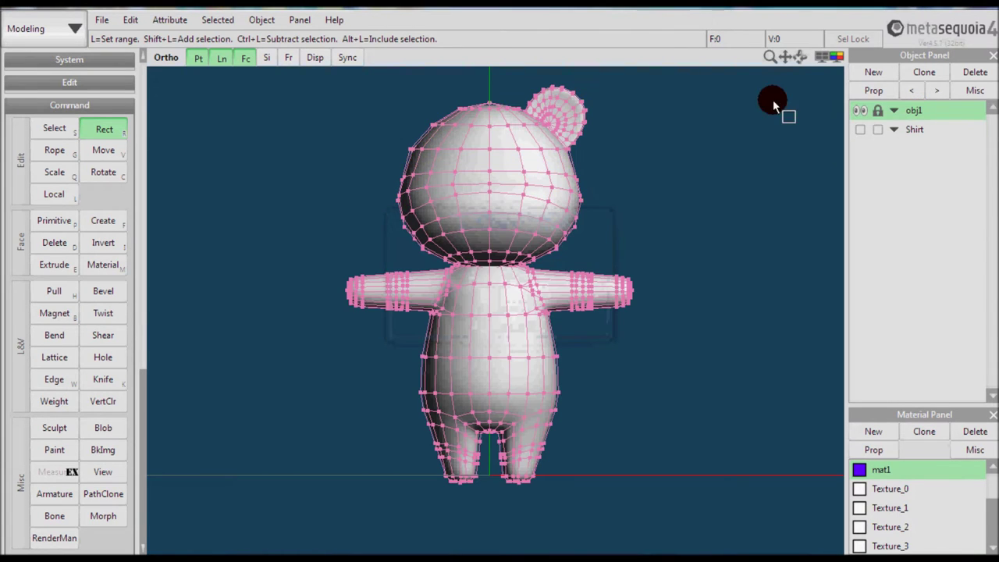
Unlock obj1, select all connected faces of its ear and mirror them across the global YZ plane.
{"action": "key", "text": "F3"}
{"action": "key", "text": "F1"}
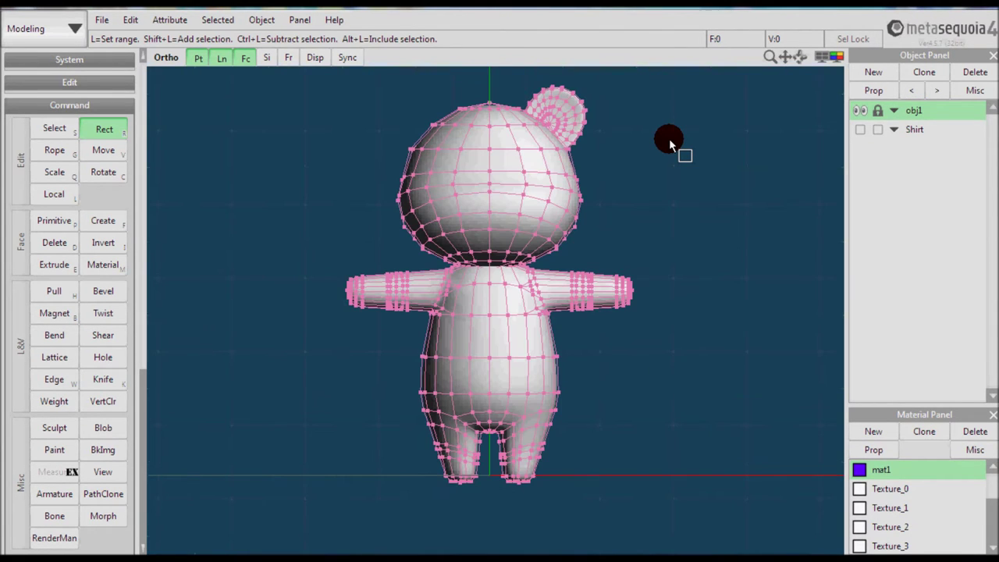
{"action": "key", "text": "s"}
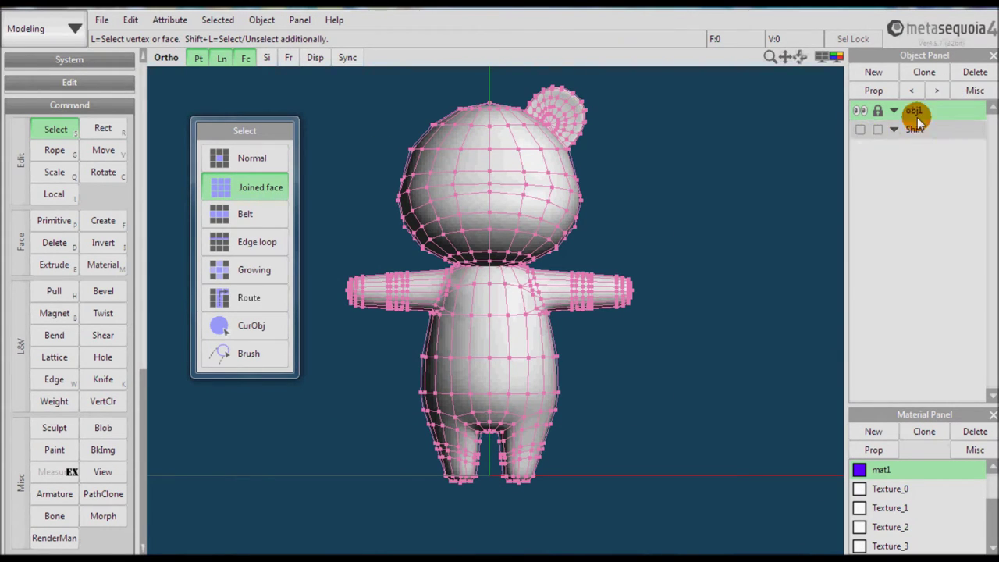
{"action": "left_click", "coordinate": [877, 110]}
{"action": "left_click", "coordinate": [522, 164]}
{"action": "left_click", "coordinate": [564, 102]}
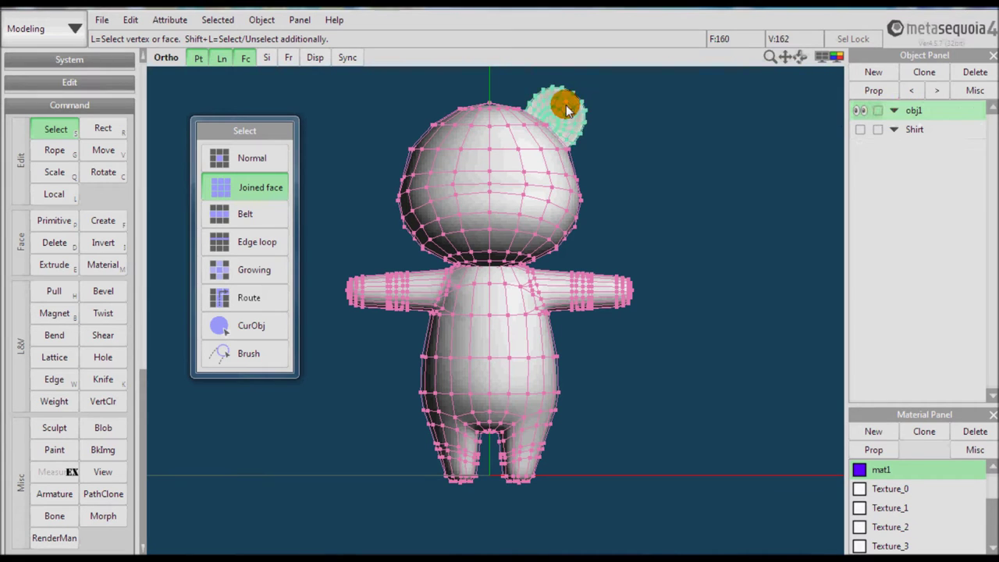
{"action": "left_click", "coordinate": [168, 19]}
{"action": "mouse_move", "coordinate": [218, 20]}
{"action": "left_click", "coordinate": [223, 207]}
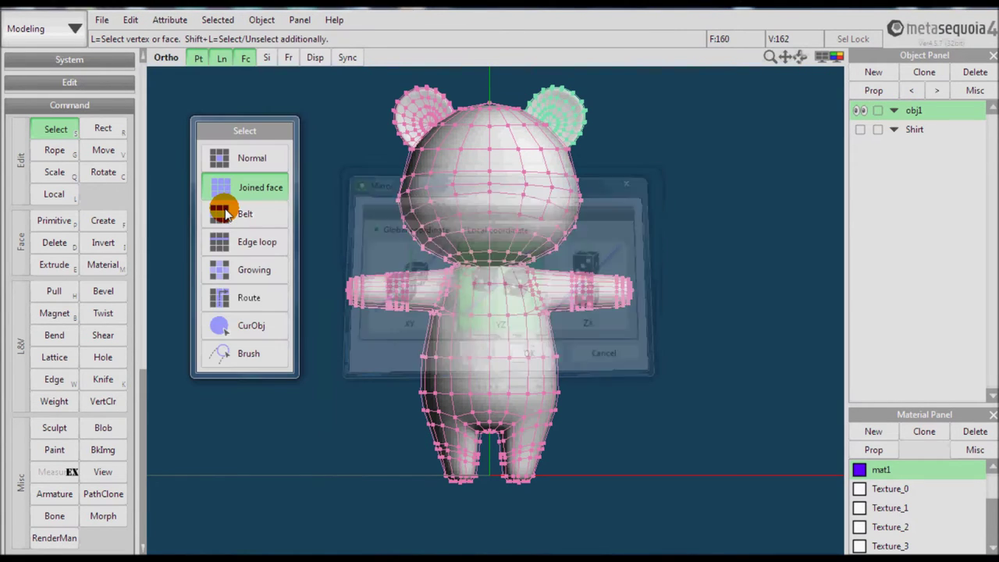
Save the model as a new Metasequoia file named "CURT facial demo" in the 2016 folder.
{"action": "left_click", "coordinate": [100, 19]}
{"action": "left_click", "coordinate": [137, 121]}
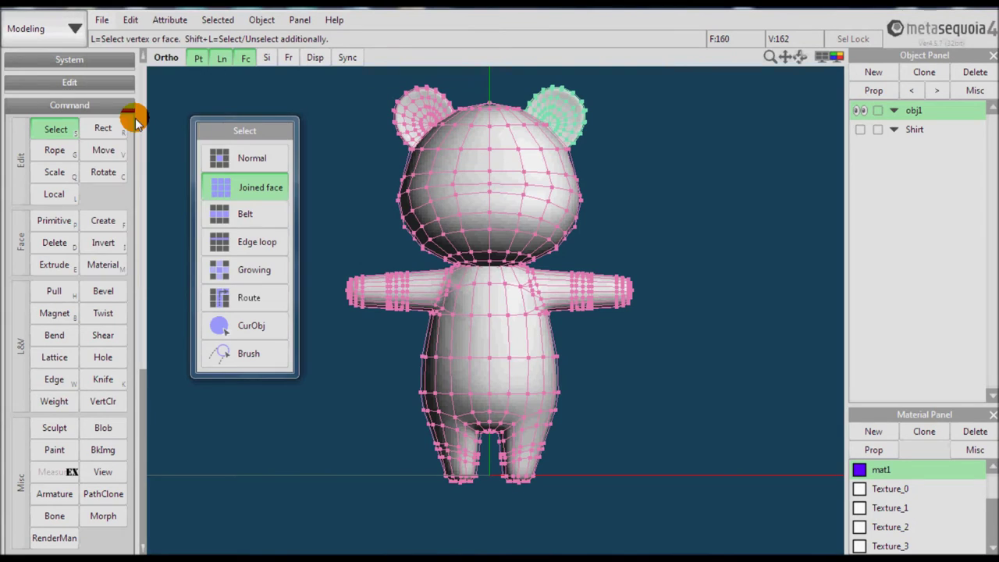
{"action": "type", "text": "CURT "}
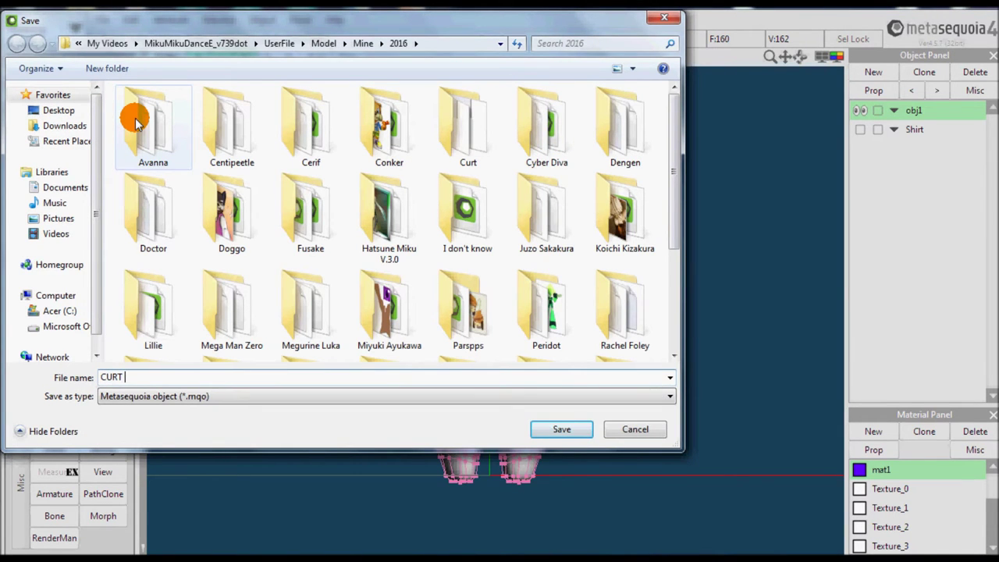
{"action": "type", "text": "facial demo"}
{"action": "key", "text": "Return"}
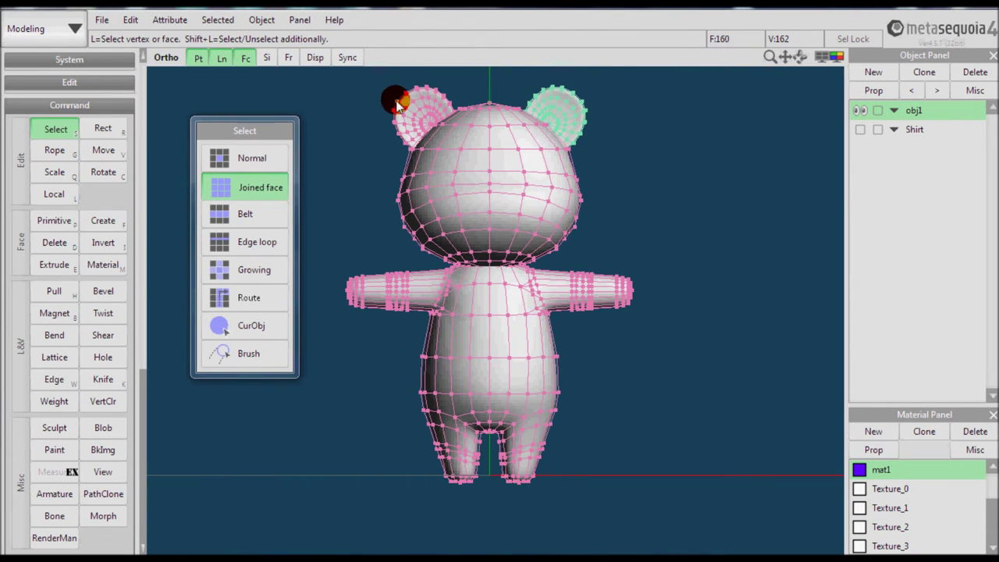
Select the forearm and hand vertices on the bear's positive X side.
{"action": "key", "text": "r"}
{"action": "left_click_drag", "start_coordinate": [679, 308], "coordinate": [564, 256]}
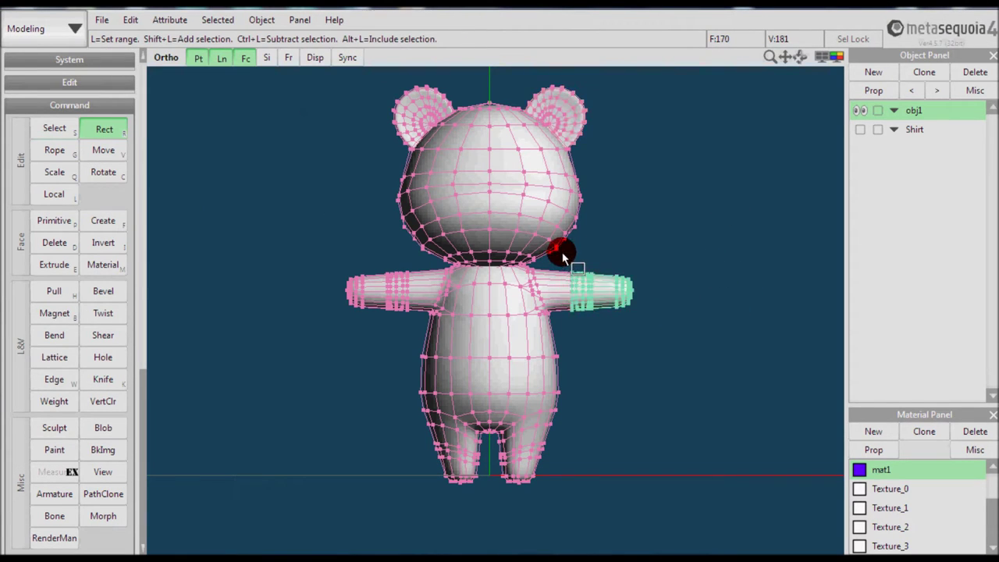
{"action": "mouse_move", "coordinate": [770, 55]}
{"action": "left_mouse_down"}
{"action": "mouse_move", "coordinate": [469, 263]}
{"action": "mouse_move", "coordinate": [770, 56]}
{"action": "left_mouse_up"}
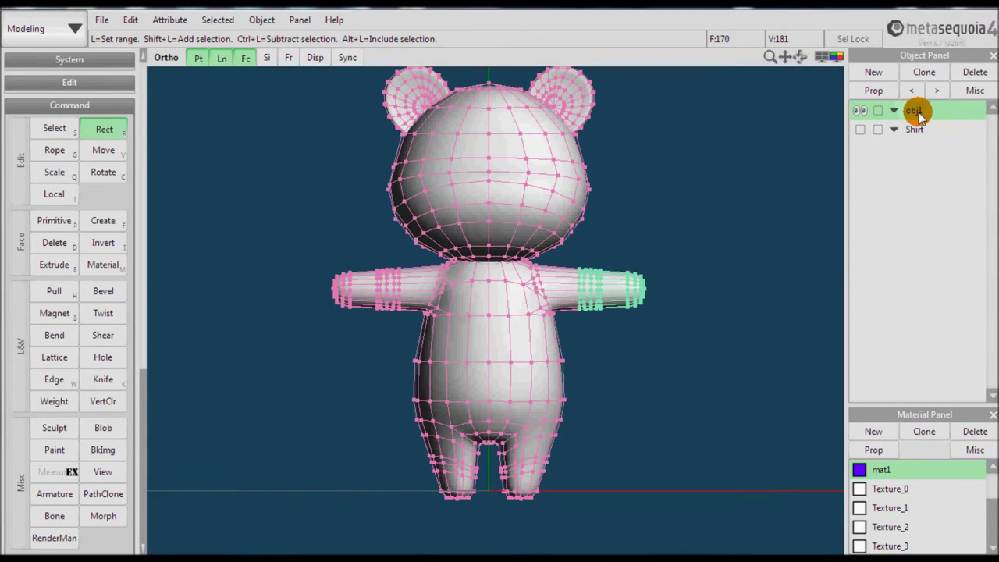
Rename obj1 as "Default" and delete the Shirt object.
{"action": "double_click", "coordinate": [915, 111]}
{"action": "type", "text": "Default"}
{"action": "key", "text": "Return"}
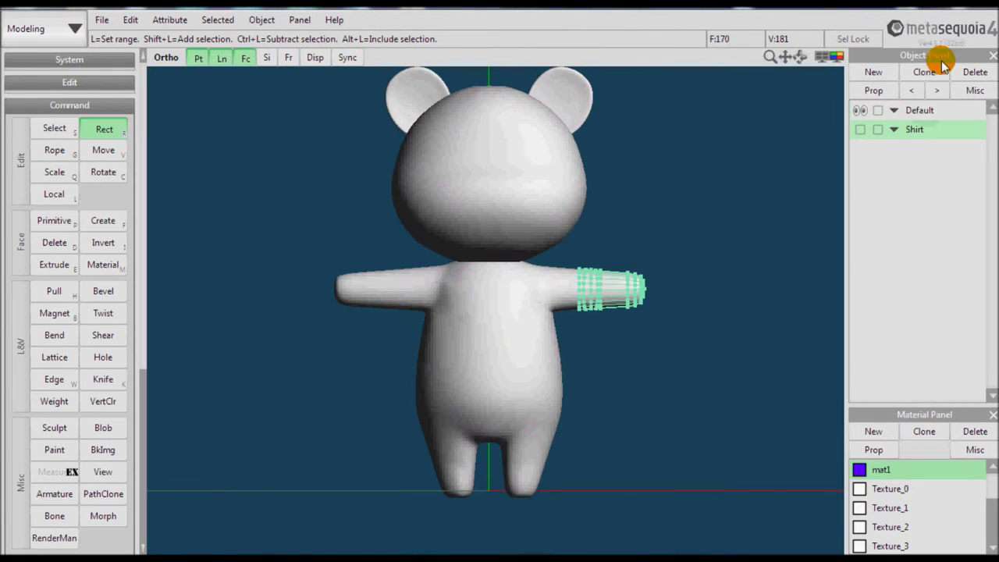
{"action": "left_click", "coordinate": [970, 74]}
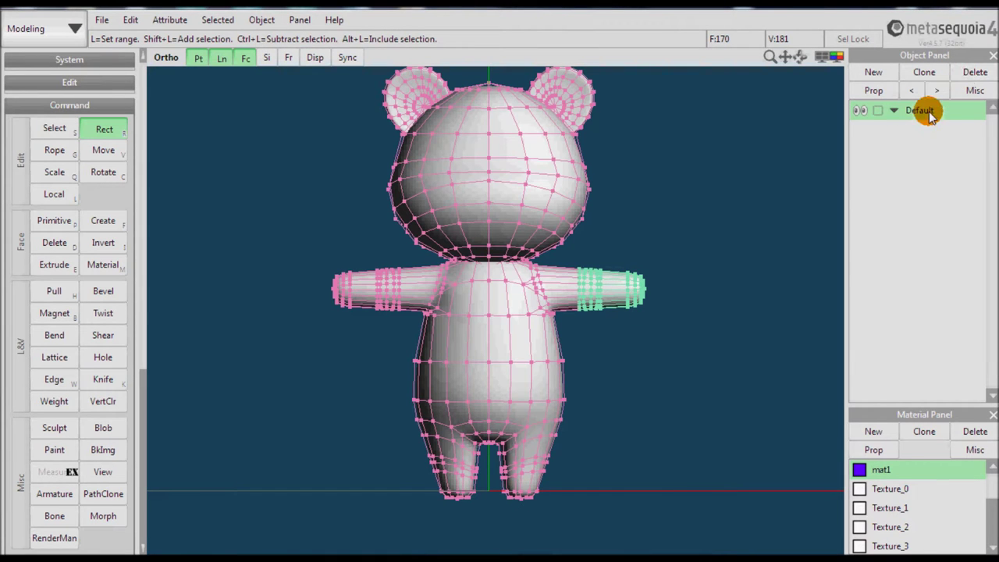
Clone the Default object, lock the original and make the clone the current object.
{"action": "left_click", "coordinate": [934, 75]}
{"action": "left_click", "coordinate": [878, 110]}
{"action": "left_click", "coordinate": [920, 129]}
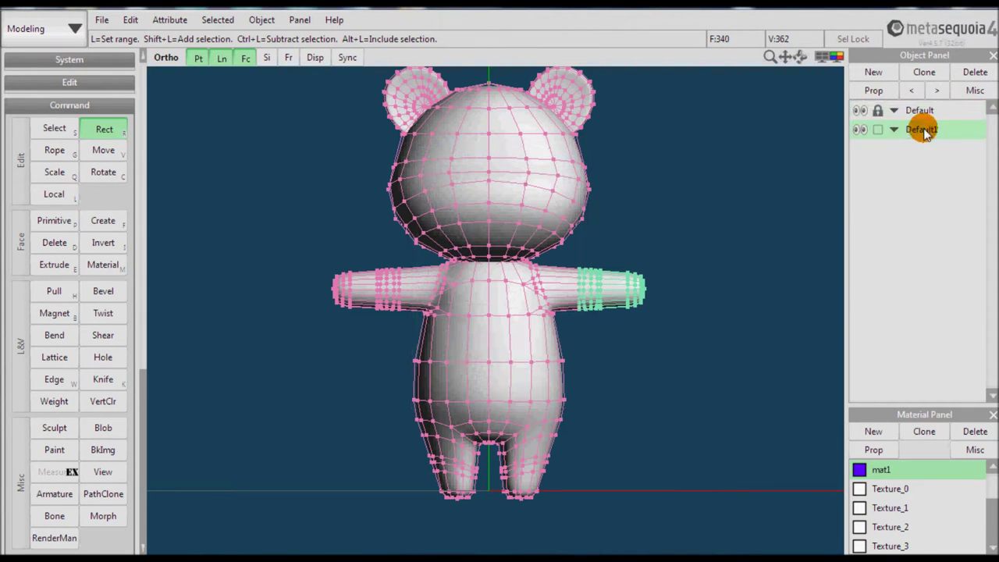
Try to rotate the clone's selected forearm downward.
{"action": "key", "text": "c"}
{"action": "left_click_drag", "start_coordinate": [657, 346], "coordinate": [606, 352]}
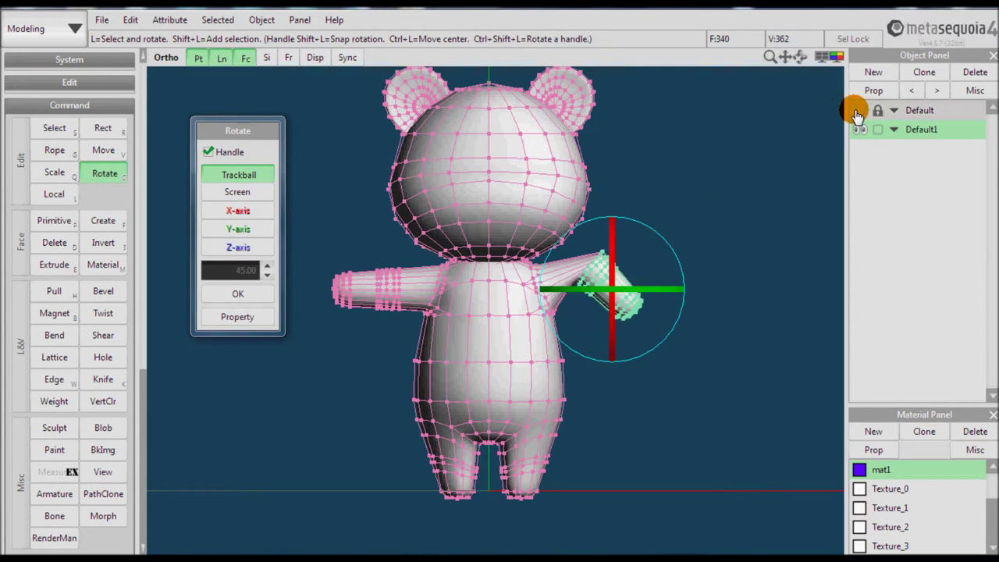
{"action": "key", "text": "ctrl+z"}
{"action": "key", "text": "ctrl+z"}
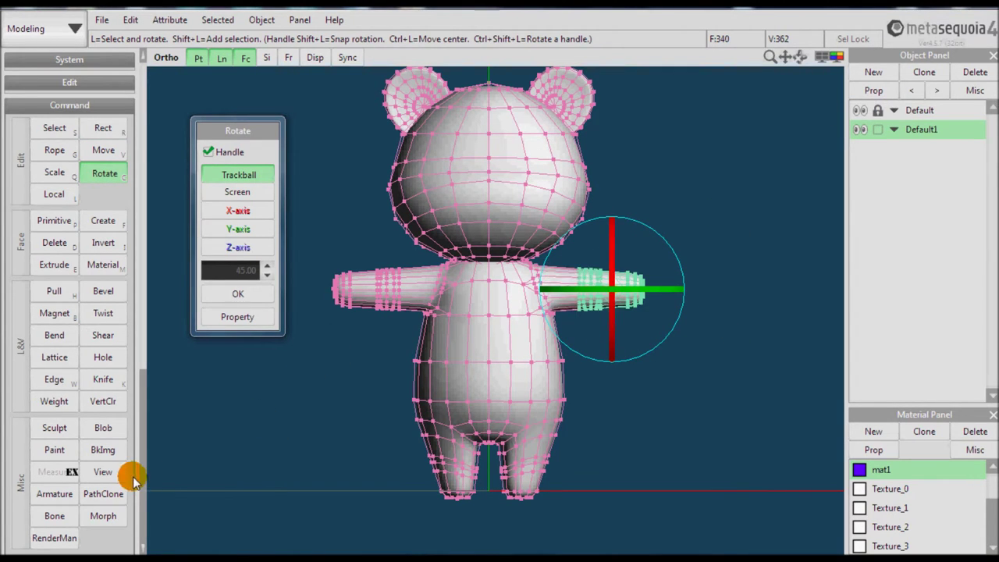
Turn on symmetric editing and hide the Default object.
{"action": "scroll", "coordinate": [139, 484], "scroll_direction": "down", "scroll_amount": 3}
{"action": "left_click", "coordinate": [113, 409]}
{"action": "left_click", "coordinate": [861, 110]}
Rotate the forearms downward symmetrically and move them about -1.91 in X and -8.11 in Y.
{"action": "left_click_drag", "start_coordinate": [662, 349], "coordinate": [607, 386]}
{"action": "key", "text": "m"}
{"action": "left_click_drag", "start_coordinate": [605, 288], "coordinate": [591, 352]}
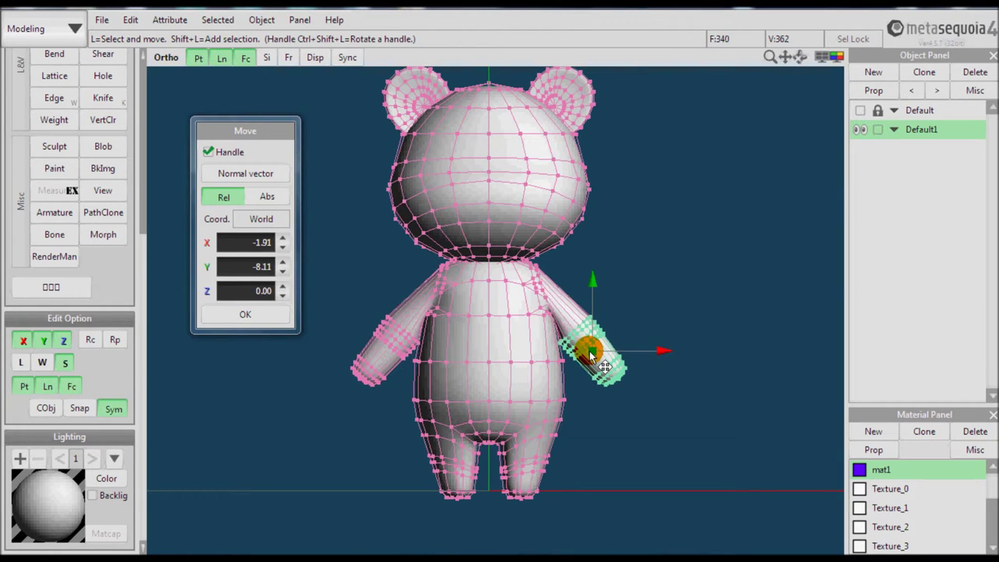
Fine-tune the lowered forearms, moving them about 0.09 in X and 0.73 in Y, and clear the selection.
{"action": "key", "text": "r"}
{"action": "left_click_drag", "start_coordinate": [649, 400], "coordinate": [637, 403]}
{"action": "key", "text": "v"}
{"action": "left_click_drag", "start_coordinate": [591, 354], "coordinate": [592, 350]}
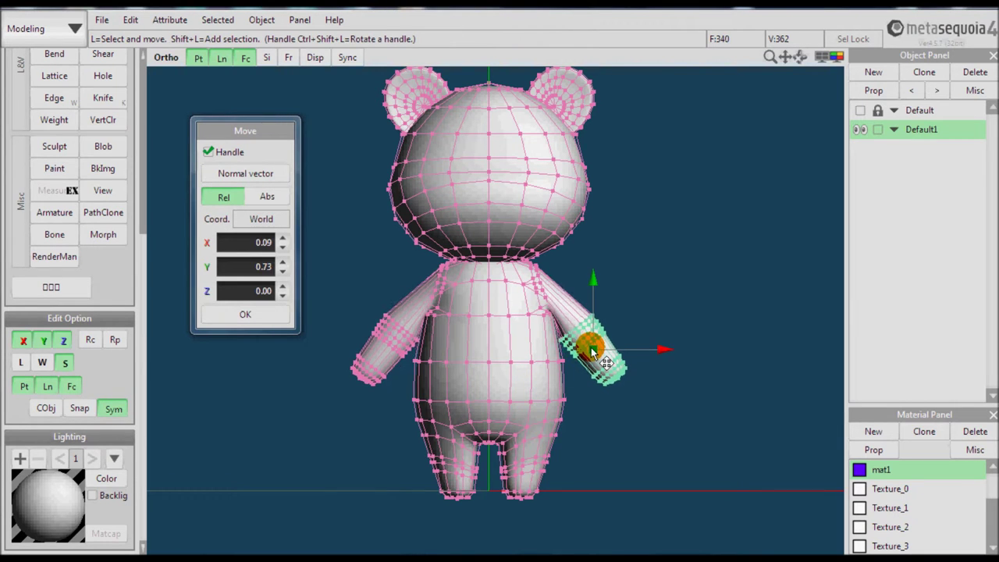
{"action": "left_click", "coordinate": [642, 276]}
Rename the clone with the lowered arms as "Move 1".
{"action": "double_click", "coordinate": [923, 130]}
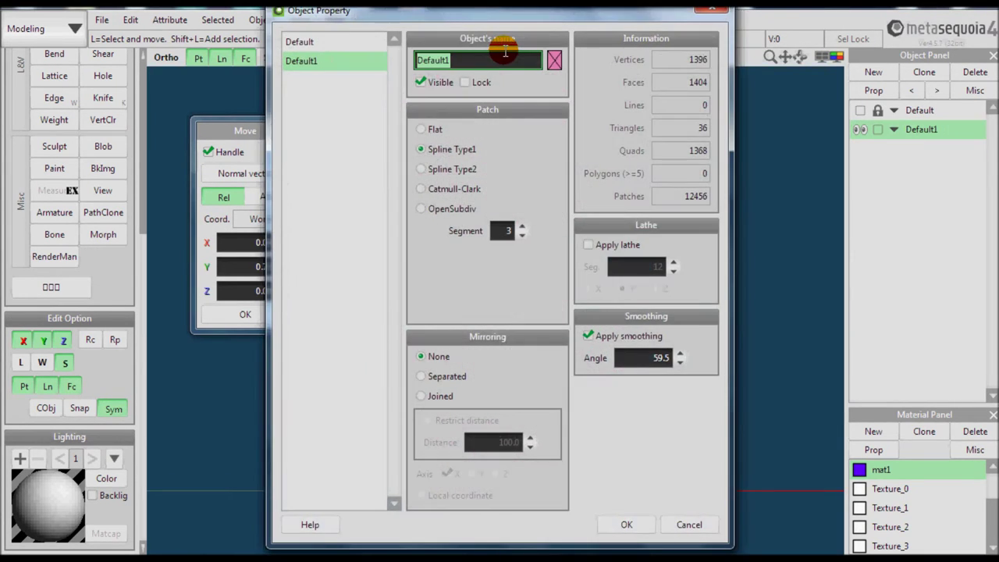
{"action": "type", "text": "Move 1"}
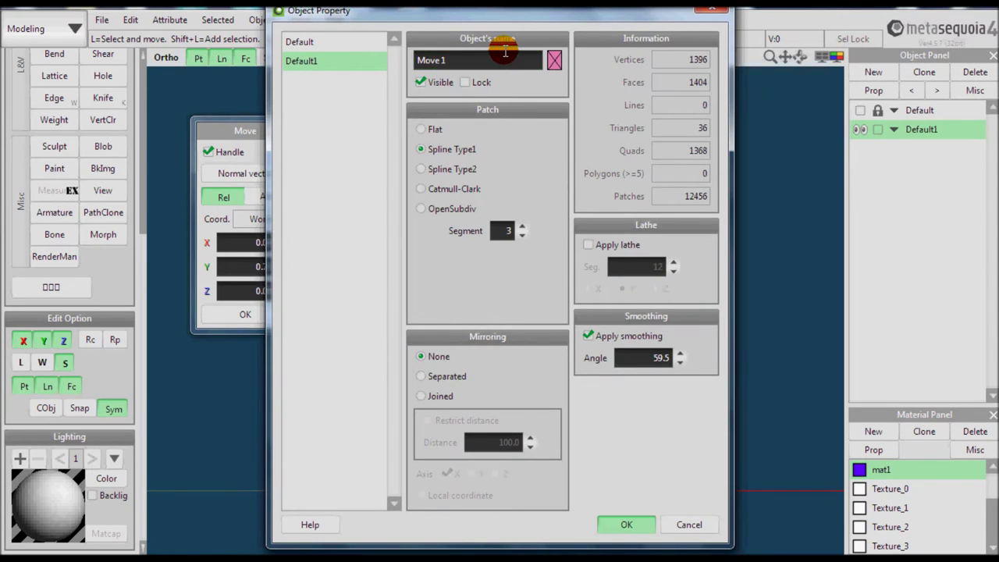
{"action": "key", "text": "Return"}
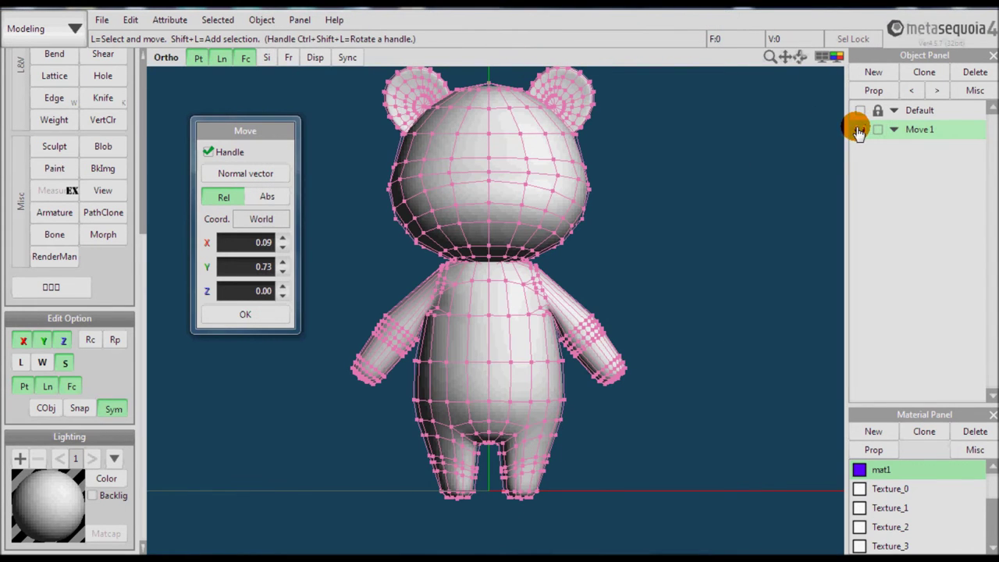
Turn off vertex display and lock the Move 1 object.
{"action": "left_click", "coordinate": [209, 49]}
{"action": "left_click", "coordinate": [890, 131]}
{"action": "left_click_drag", "start_coordinate": [783, 57], "coordinate": [515, 335]}
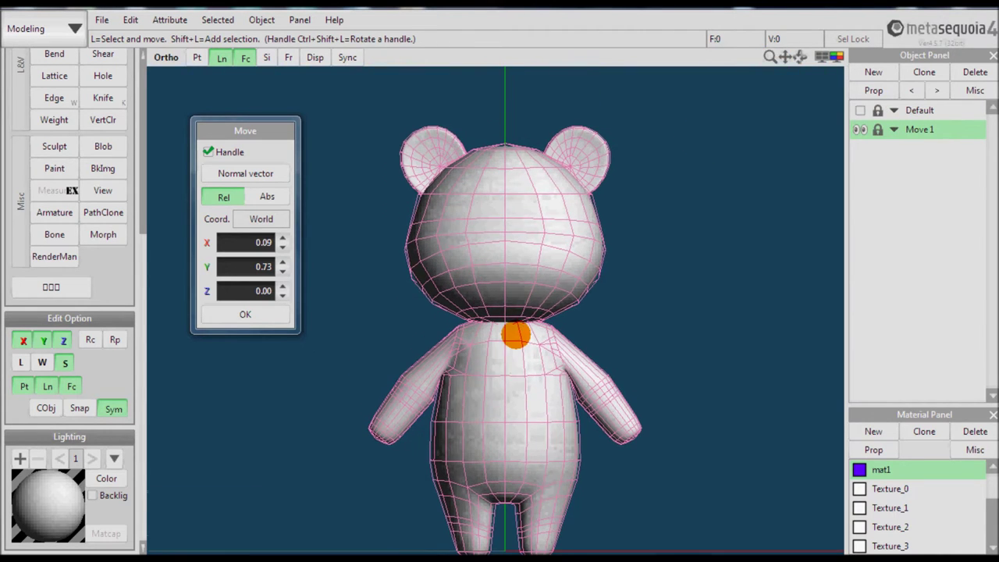
Clone the Default object again and, on the unhidden, unlocked copy, select all connected faces of the negative X ear.
{"action": "left_click", "coordinate": [946, 118]}
{"action": "left_click", "coordinate": [923, 71]}
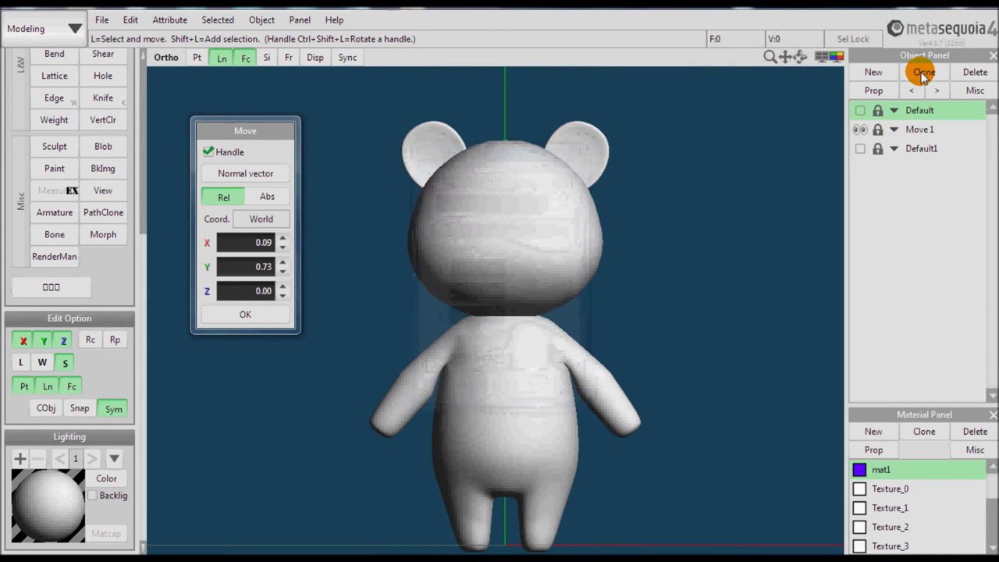
{"action": "left_click", "coordinate": [862, 148]}
{"action": "left_click", "coordinate": [923, 150]}
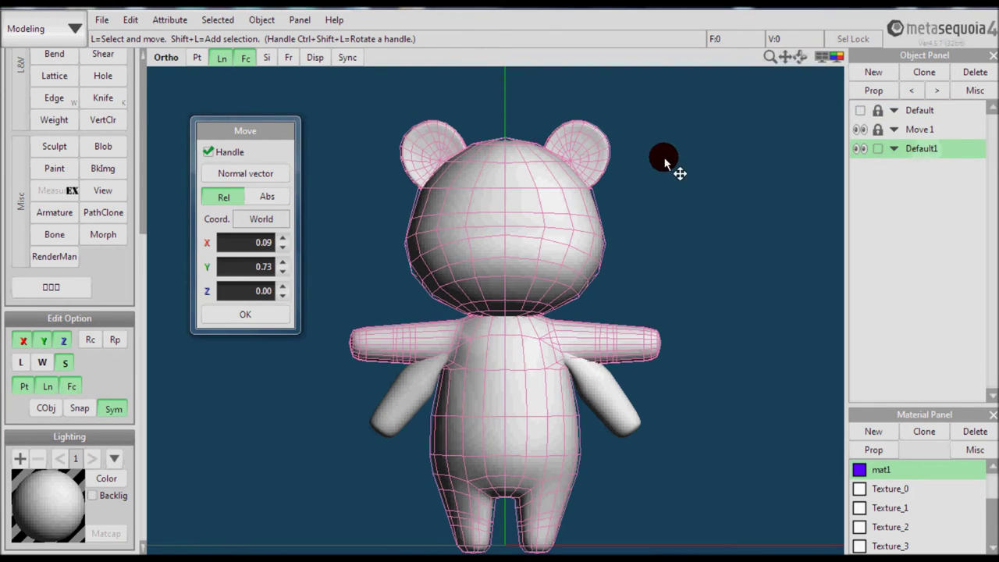
{"action": "key", "text": "s"}
{"action": "left_click", "coordinate": [432, 133]}
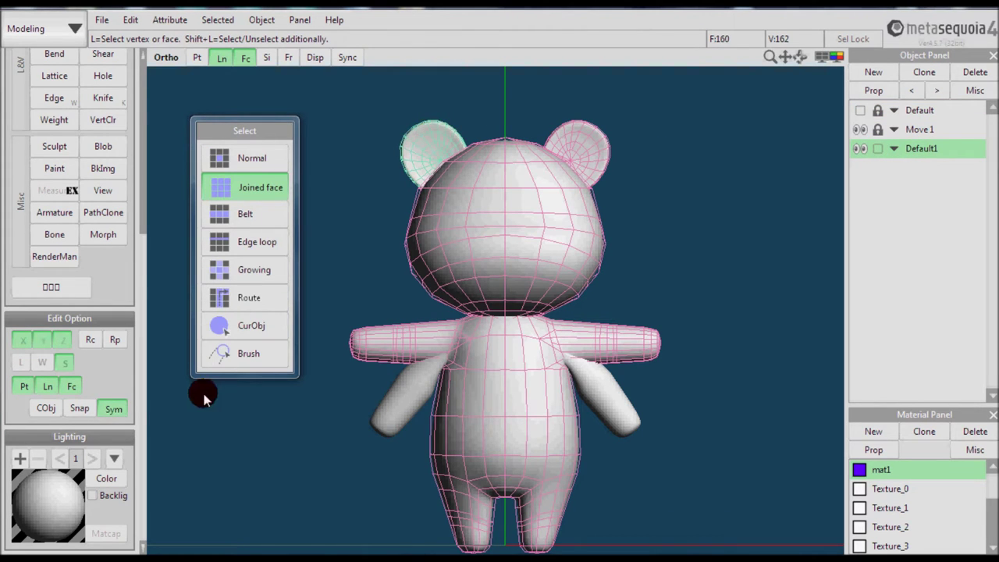
Try to rotate the selected ear and move it about -2.37 in X and -0.36 in Y.
{"action": "key", "text": "r"}
{"action": "left_click_drag", "start_coordinate": [490, 199], "coordinate": [513, 173]}
{"action": "left_click", "coordinate": [860, 130]}
{"action": "key", "text": "v"}
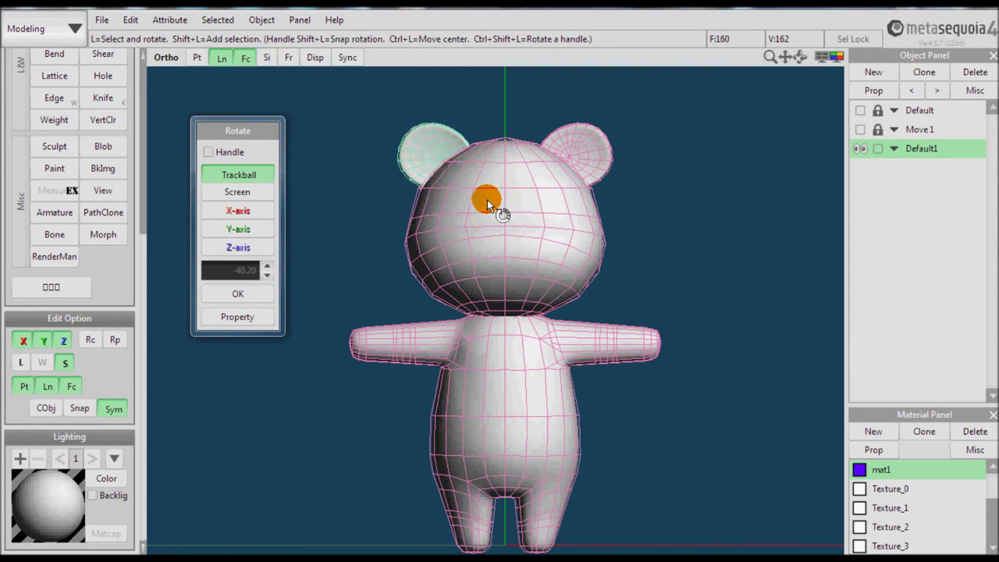
{"action": "mouse_move", "coordinate": [435, 157]}
{"action": "left_mouse_down"}
{"action": "mouse_move", "coordinate": [410, 172]}
{"action": "mouse_move", "coordinate": [417, 159]}
{"action": "left_mouse_up"}
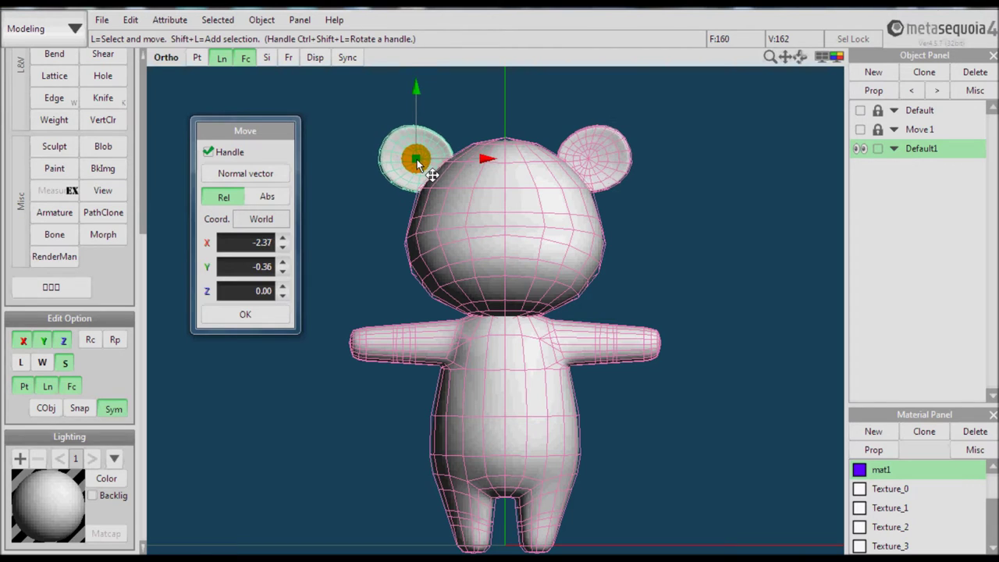
{"action": "left_click_drag", "start_coordinate": [500, 276], "coordinate": [506, 404]}
{"action": "left_click_drag", "start_coordinate": [772, 58], "coordinate": [528, 203]}
{"action": "key", "text": "ctrl+z"}
{"action": "key", "text": "ctrl+z"}
{"action": "key", "text": "ctrl+z"}
{"action": "key", "text": "ctrl+z"}
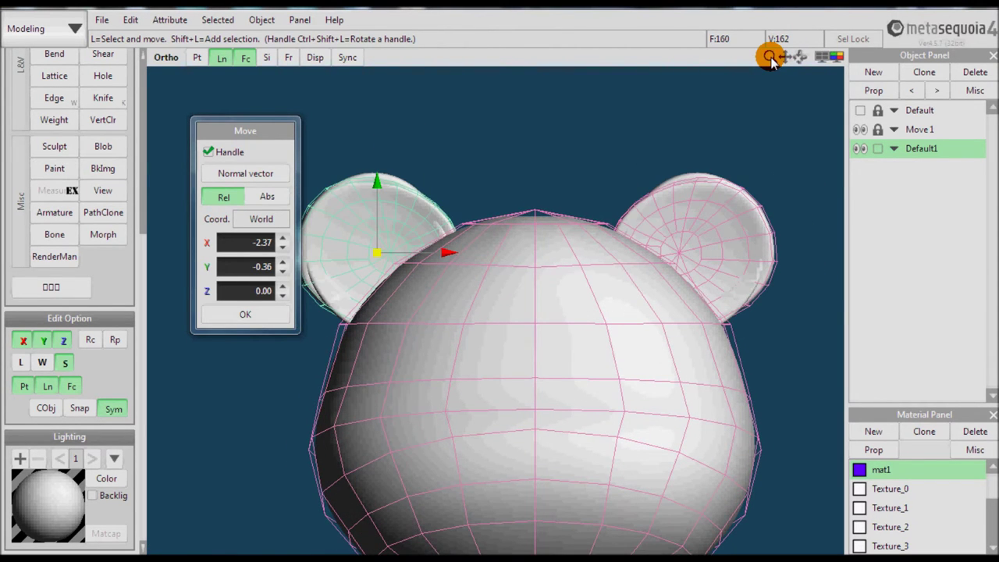
Hide Move 1, rotate the selected ear slightly and move it about -0.73 in X and 0.65 in Y.
{"action": "left_click", "coordinate": [860, 128]}
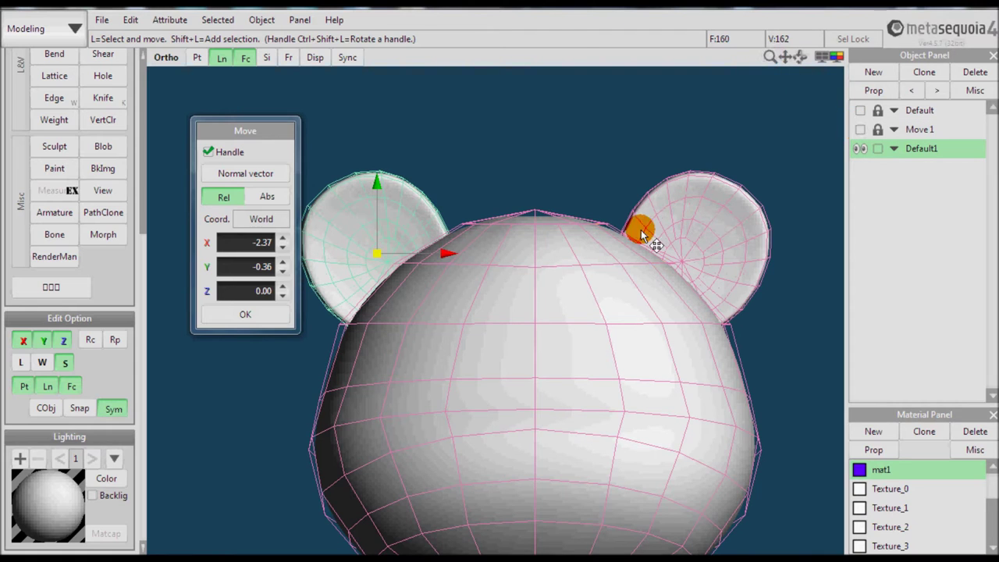
{"action": "key", "text": "r"}
{"action": "left_click_drag", "start_coordinate": [445, 289], "coordinate": [443, 274]}
{"action": "key", "text": "v"}
{"action": "left_click_drag", "start_coordinate": [376, 255], "coordinate": [362, 243]}
Use Magnet with a range of about 7.90 to pull the ear's upper front edge forward and down.
{"action": "right_click_drag", "start_coordinate": [367, 243], "coordinate": [482, 195]}
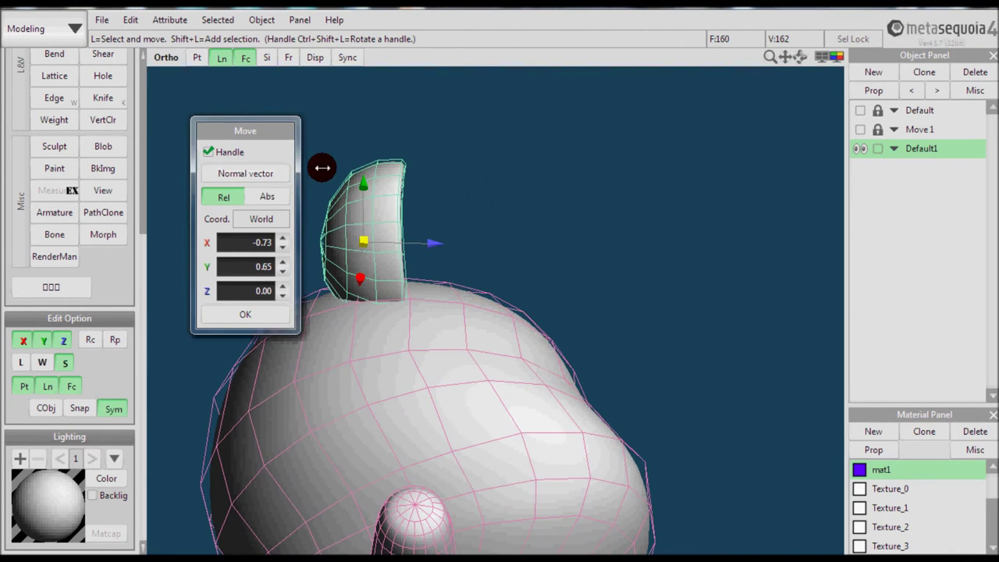
{"action": "key", "text": "m"}
{"action": "left_click_drag", "start_coordinate": [291, 239], "coordinate": [257, 267]}
{"action": "left_click_drag", "start_coordinate": [401, 163], "coordinate": [479, 159]}
{"action": "left_click_drag", "start_coordinate": [403, 164], "coordinate": [446, 205]}
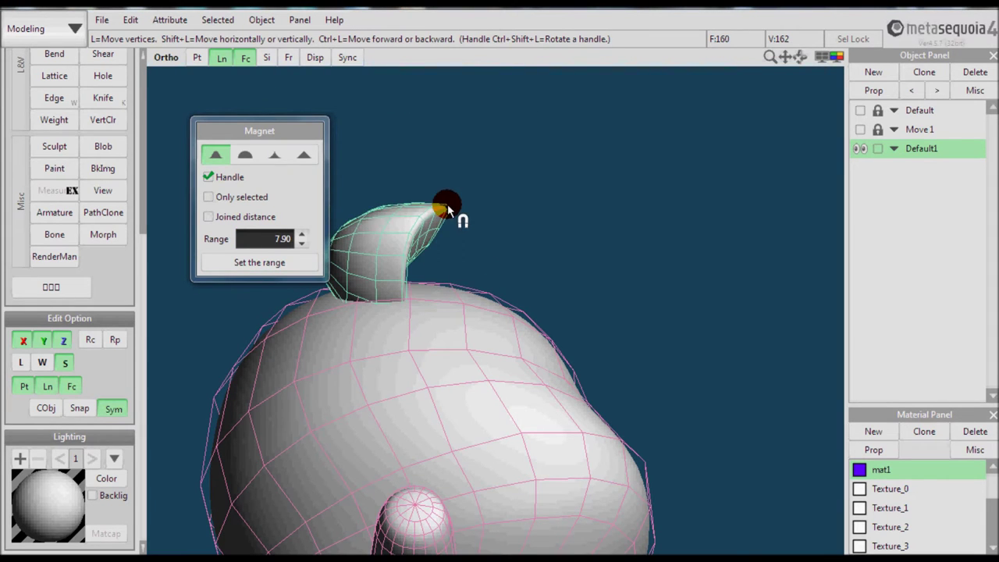
Use Magnet with a range of 7.90 to raise the ear's upper back surface and reshape its middle and outer edge.
{"action": "left_click_drag", "start_coordinate": [365, 201], "coordinate": [362, 184]}
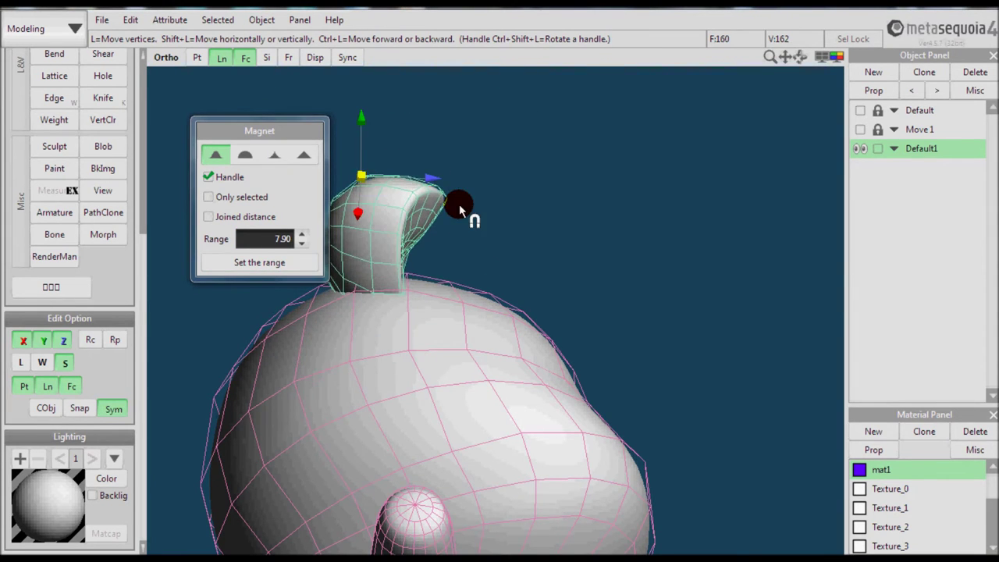
{"action": "key", "text": "F3"}
{"action": "key", "text": "F1"}
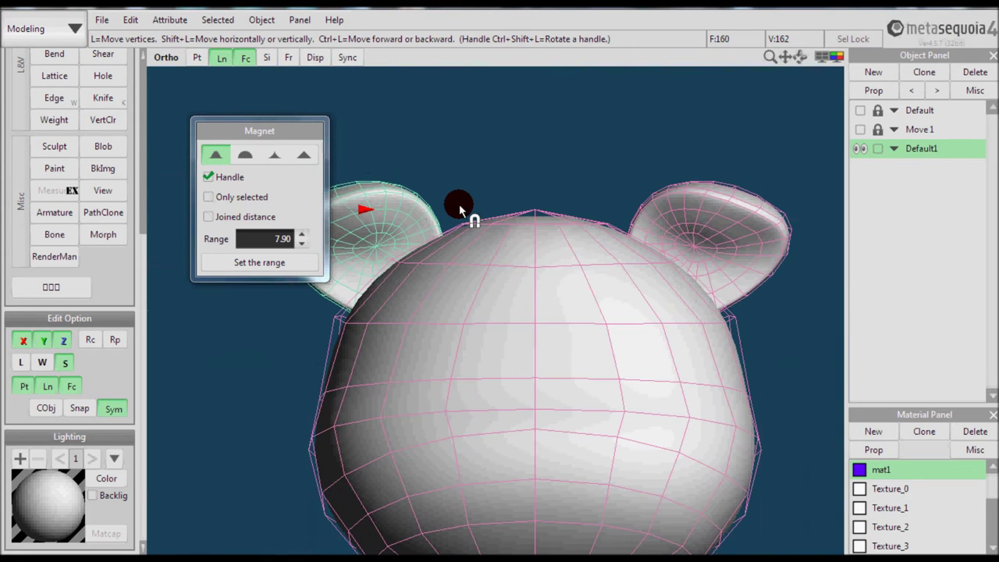
{"action": "left_click_drag", "start_coordinate": [367, 229], "coordinate": [368, 233]}
{"action": "right_click_drag", "start_coordinate": [368, 234], "coordinate": [476, 234]}
{"action": "left_click_drag", "start_coordinate": [414, 229], "coordinate": [395, 244]}
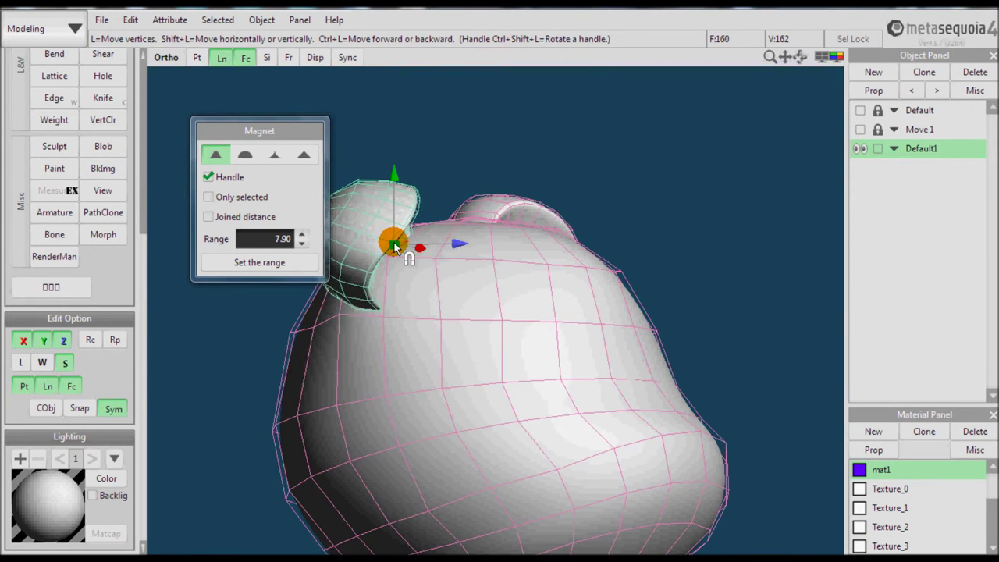
{"action": "key", "text": "F2"}
{"action": "key", "text": "F1"}
Lock the reshaped-ear copy, rename it Move 2, and hide it.
{"action": "left_click_drag", "start_coordinate": [770, 60], "coordinate": [530, 34]}
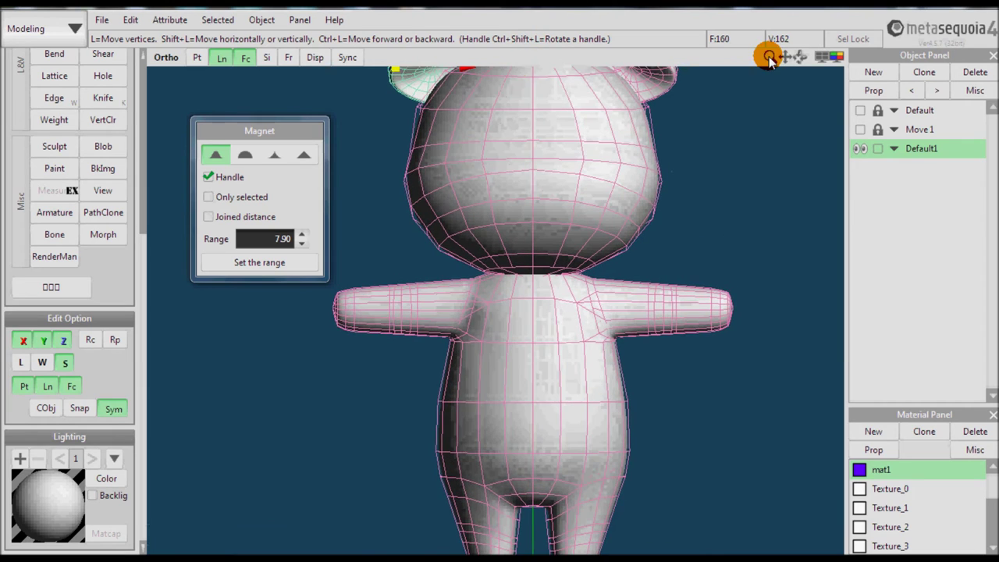
{"action": "scroll", "coordinate": [482, 322], "scroll_direction": "down", "scroll_amount": 4}
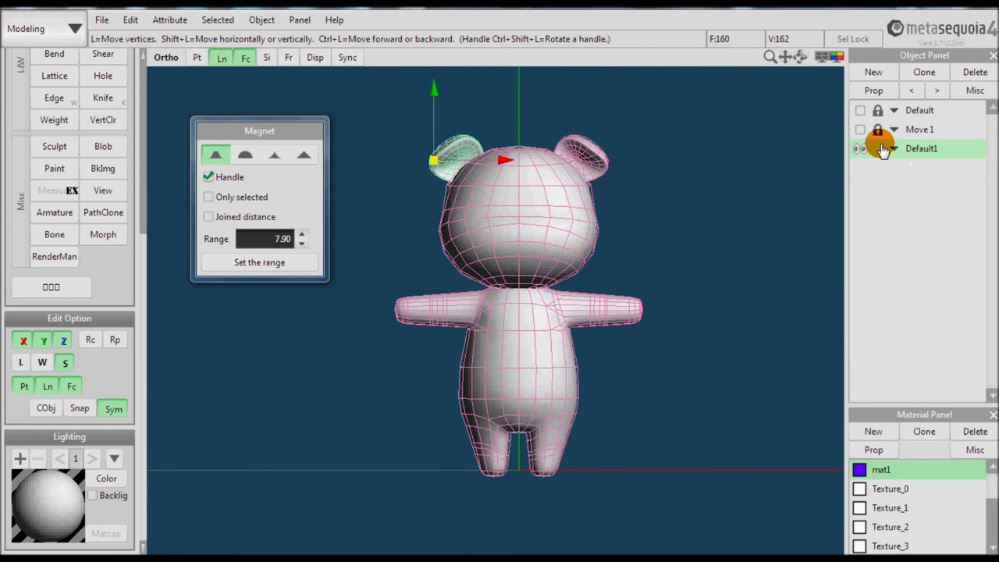
{"action": "double_click", "coordinate": [922, 149]}
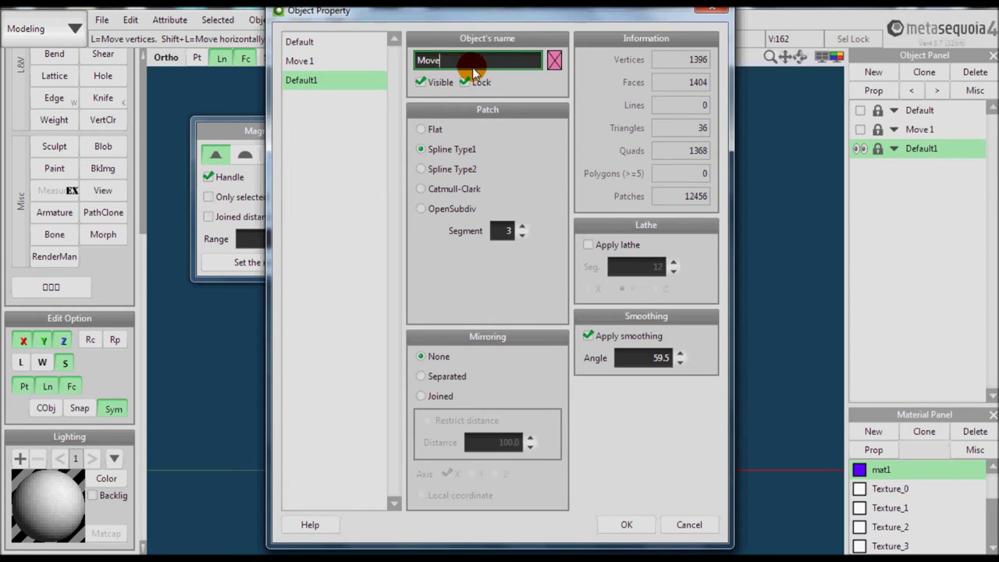
{"action": "type", "text": "Move 2"}
{"action": "key", "text": "Return"}
{"action": "left_click", "coordinate": [861, 148]}
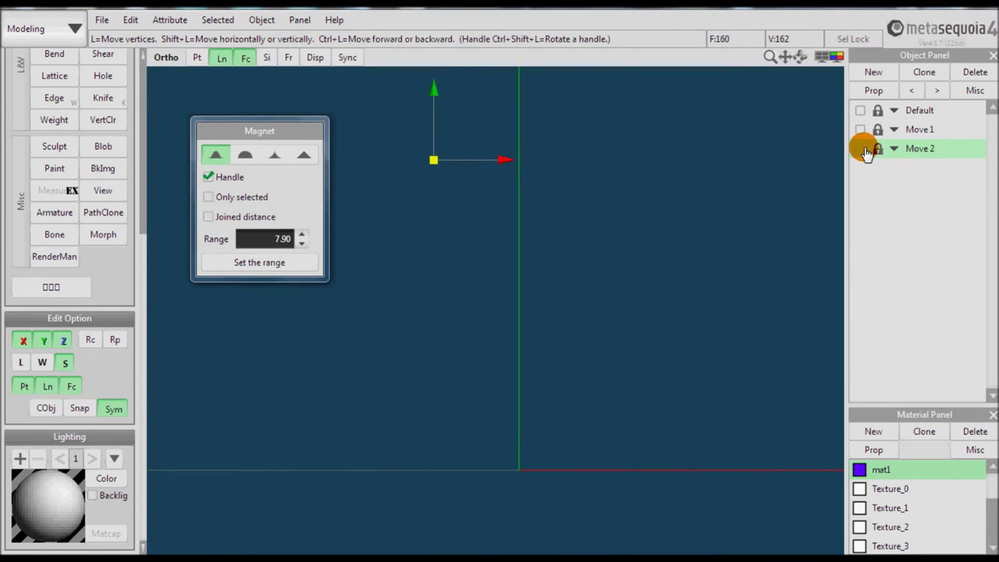
Show the Default object and clone it, making the new unlocked copy active.
{"action": "left_click", "coordinate": [861, 110]}
{"action": "left_click", "coordinate": [921, 111]}
{"action": "left_click_drag", "start_coordinate": [772, 56], "coordinate": [450, 200]}
{"action": "key", "text": "F2"}
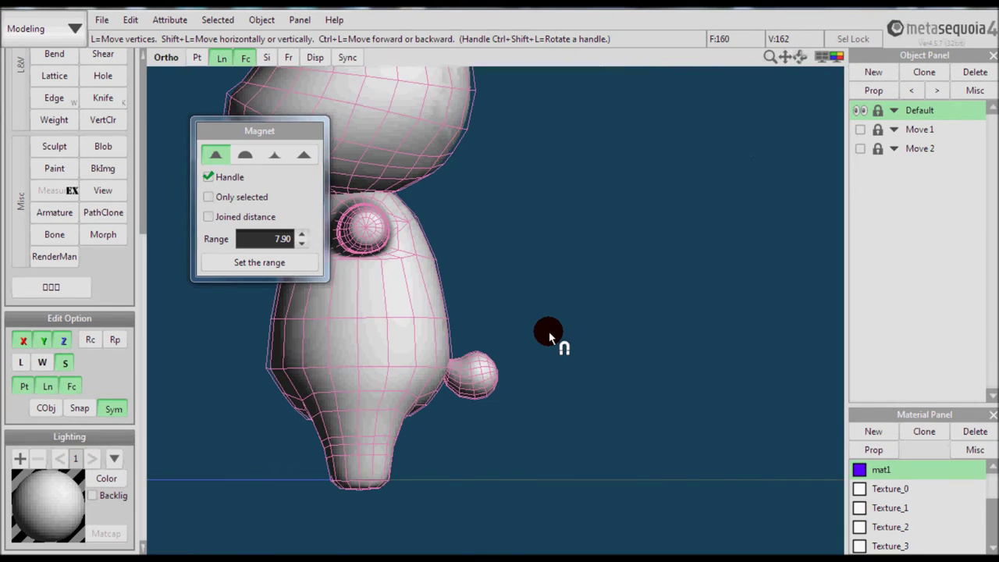
{"action": "left_click_drag", "start_coordinate": [784, 60], "coordinate": [673, 298]}
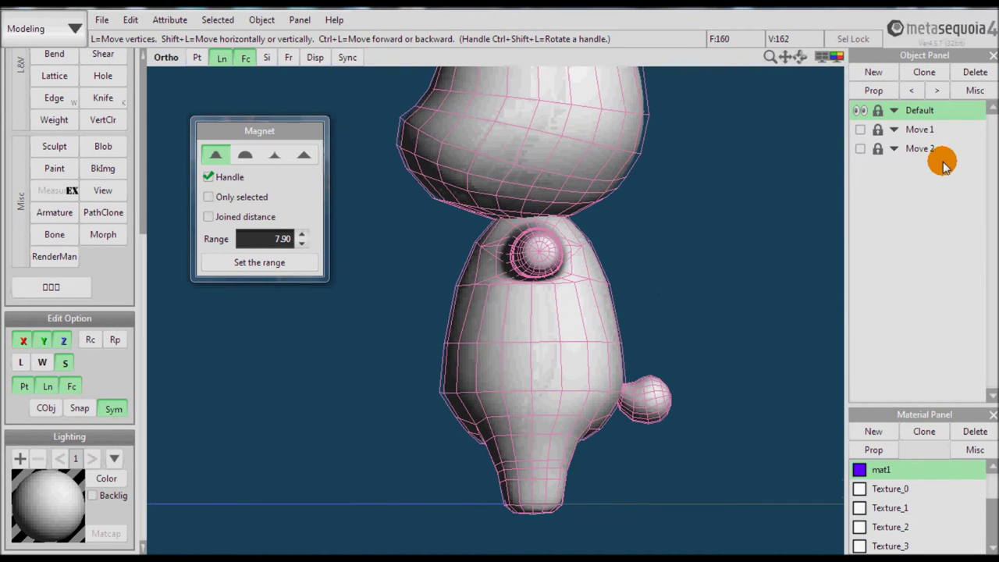
{"action": "left_click", "coordinate": [925, 70]}
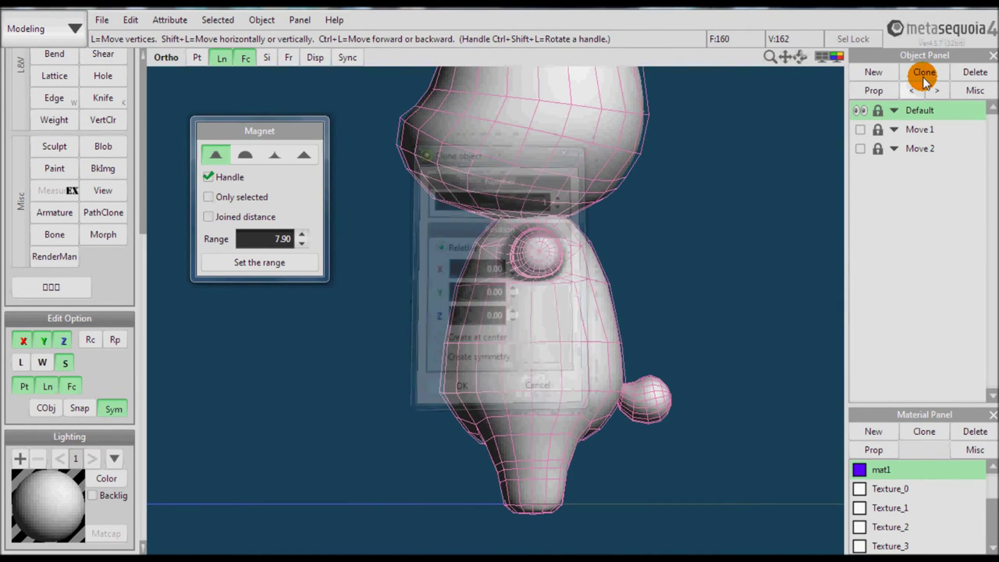
{"action": "left_click", "coordinate": [908, 170]}
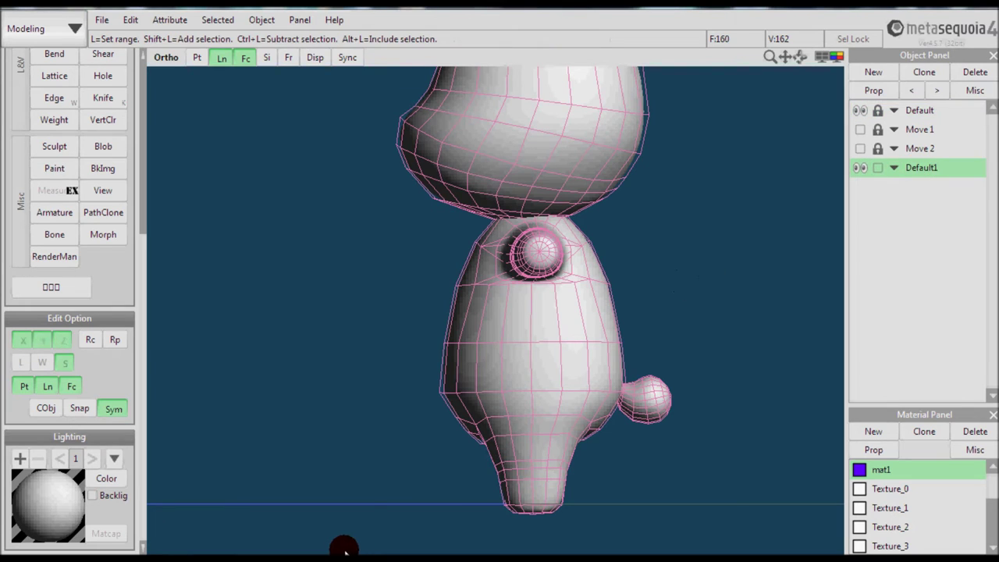
Try to twist the lower torso, legs and tail of the copy with symmetry editing enabled.
{"action": "left_click_drag", "start_coordinate": [637, 384], "coordinate": [708, 311]}
{"action": "key", "text": "t"}
{"action": "left_click_drag", "start_coordinate": [591, 429], "coordinate": [560, 439]}
{"action": "key", "text": "r"}
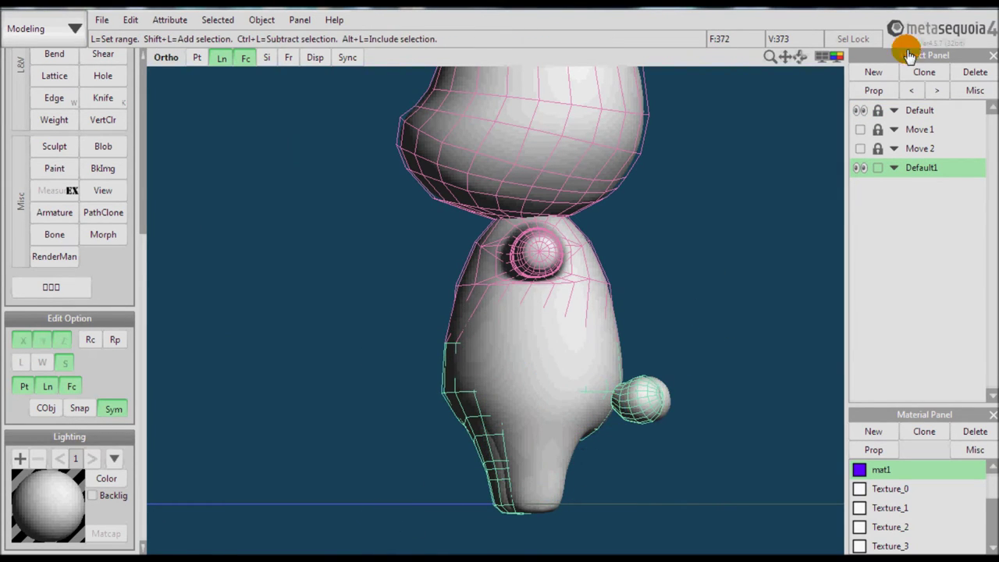
{"action": "left_click_drag", "start_coordinate": [367, 504], "coordinate": [729, 352]}
{"action": "key", "text": "r"}
{"action": "mouse_move", "coordinate": [587, 447]}
{"action": "left_mouse_down"}
{"action": "mouse_move", "coordinate": [602, 445]}
{"action": "mouse_move", "coordinate": [591, 447]}
{"action": "left_mouse_up"}
Undo the lower-body rotations, turn off symmetry editing, and hide the Default object.
{"action": "key", "text": "ctrl+z"}
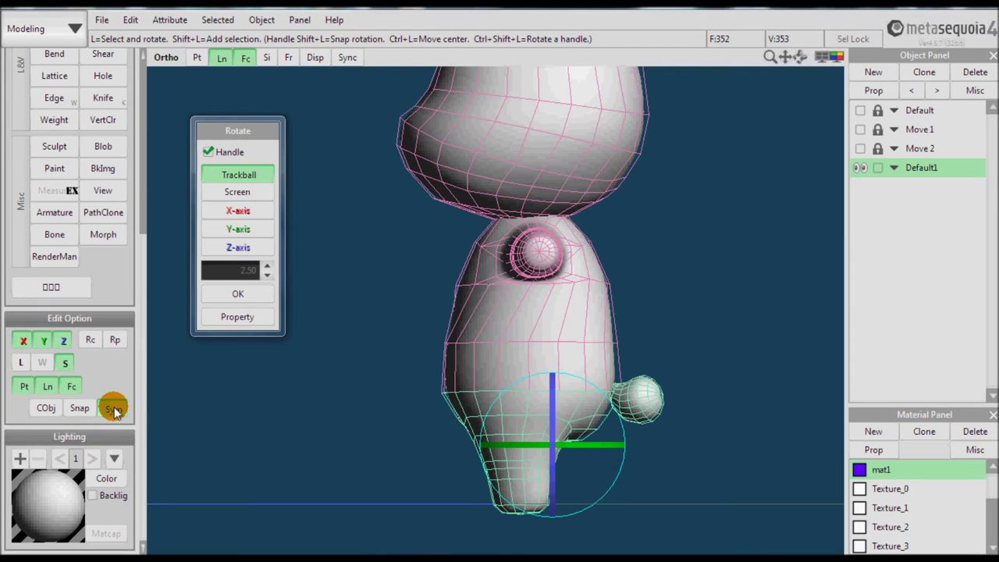
{"action": "key", "text": "ctrl+z"}
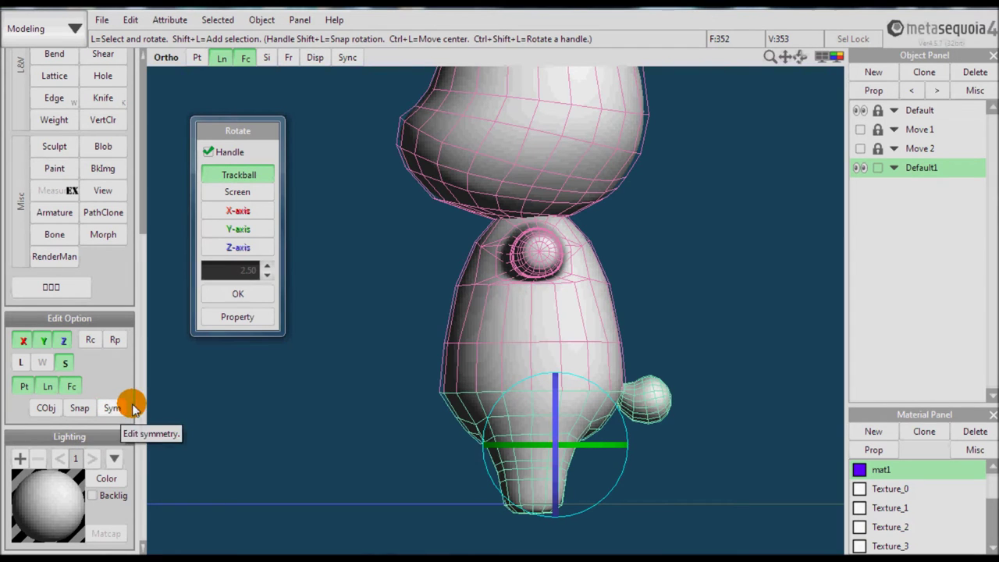
{"action": "left_click", "coordinate": [861, 111]}
Twist the lower torso, legs and tail around the vertical axis in two rotations, the second by about -10 degrees.
{"action": "key", "text": "r"}
{"action": "left_click_drag", "start_coordinate": [366, 523], "coordinate": [788, 316]}
{"action": "key", "text": "t"}
{"action": "left_click_drag", "start_coordinate": [591, 439], "coordinate": [569, 437]}
{"action": "key", "text": "Escape"}
{"action": "left_click_drag", "start_coordinate": [346, 525], "coordinate": [708, 355]}
{"action": "key", "text": "r"}
{"action": "mouse_move", "coordinate": [597, 443]}
{"action": "left_mouse_down"}
{"action": "mouse_move", "coordinate": [621, 446]}
{"action": "mouse_move", "coordinate": [585, 446]}
{"action": "left_mouse_up"}
{"action": "right_click_drag", "start_coordinate": [585, 446], "coordinate": [712, 443]}
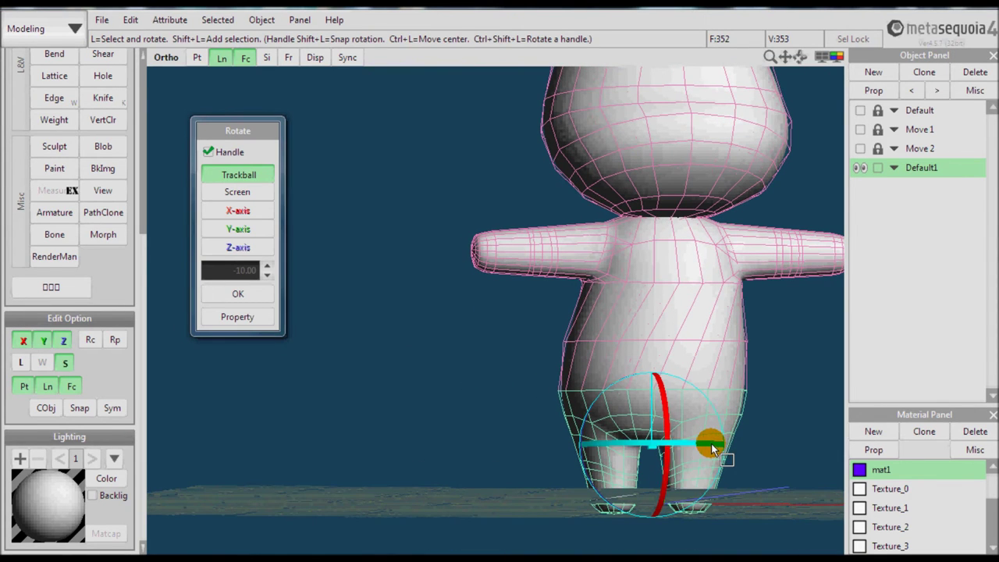
{"action": "key", "text": "Escape"}
{"action": "left_click", "coordinate": [245, 58]}
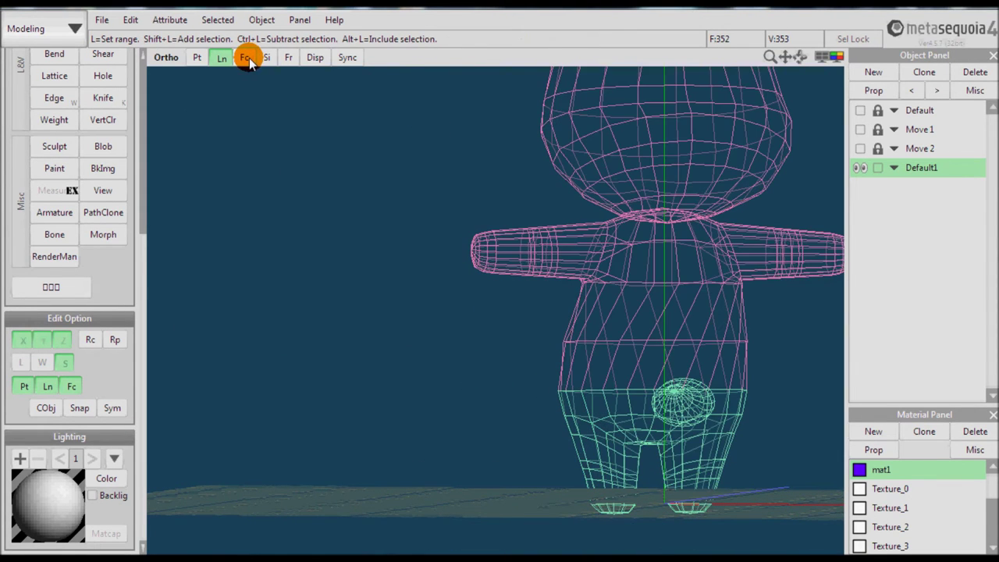
{"action": "left_click", "coordinate": [247, 59]}
Select the head, ears, arms and upper torso and rotate them around the vertical axis.
{"action": "left_click_drag", "start_coordinate": [786, 58], "coordinate": [726, 146]}
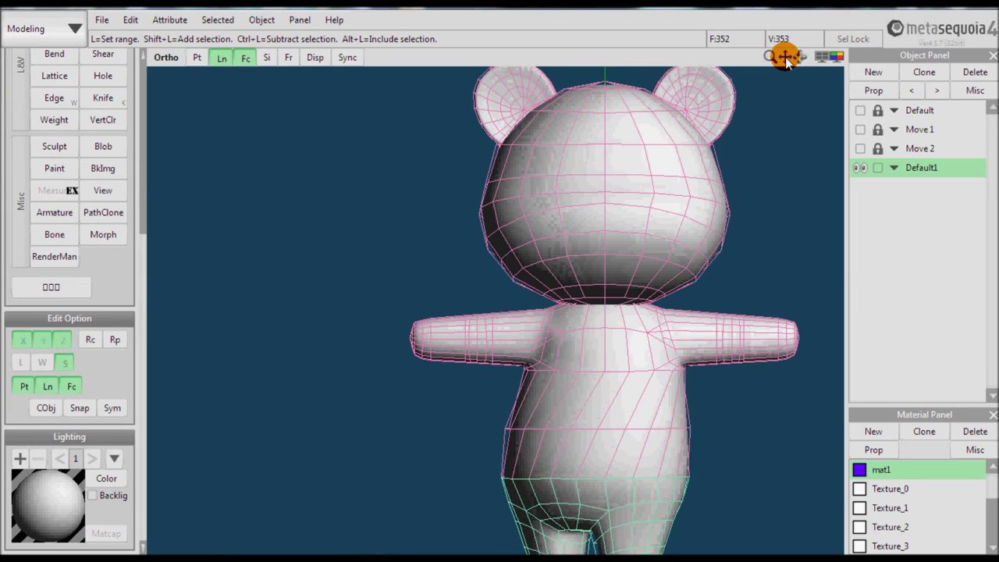
{"action": "scroll", "coordinate": [500, 275], "scroll_direction": "down", "scroll_amount": 2}
{"action": "left_click_drag", "start_coordinate": [398, 387], "coordinate": [796, 92]}
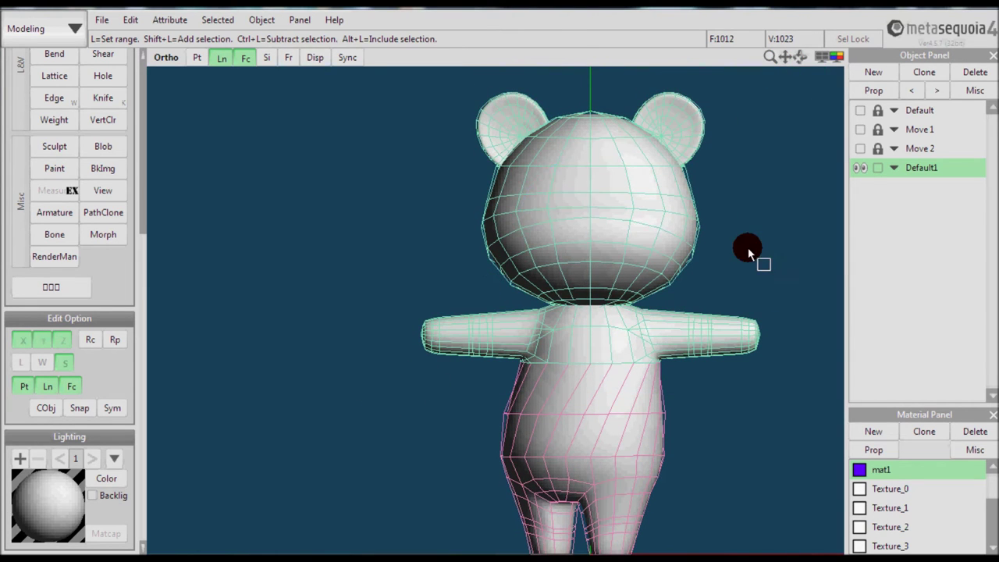
{"action": "key", "text": "q"}
{"action": "left_click_drag", "start_coordinate": [629, 228], "coordinate": [580, 241]}
{"action": "key", "text": "r"}
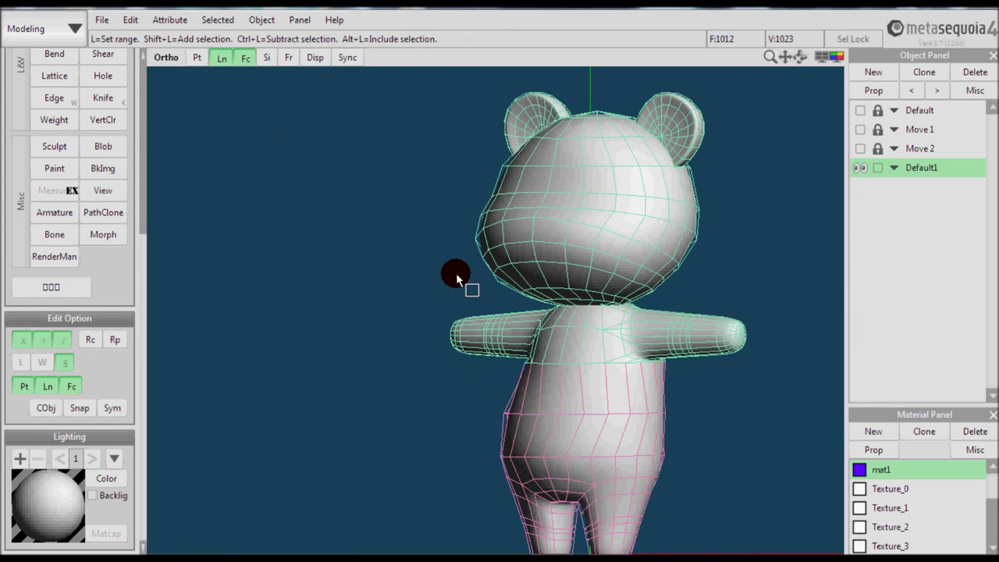
Select only the head and both ears as joined faces, tilt them sideways, and shift them back over the neck.
{"action": "key", "text": "ctrl+d"}
{"action": "key", "text": "t"}
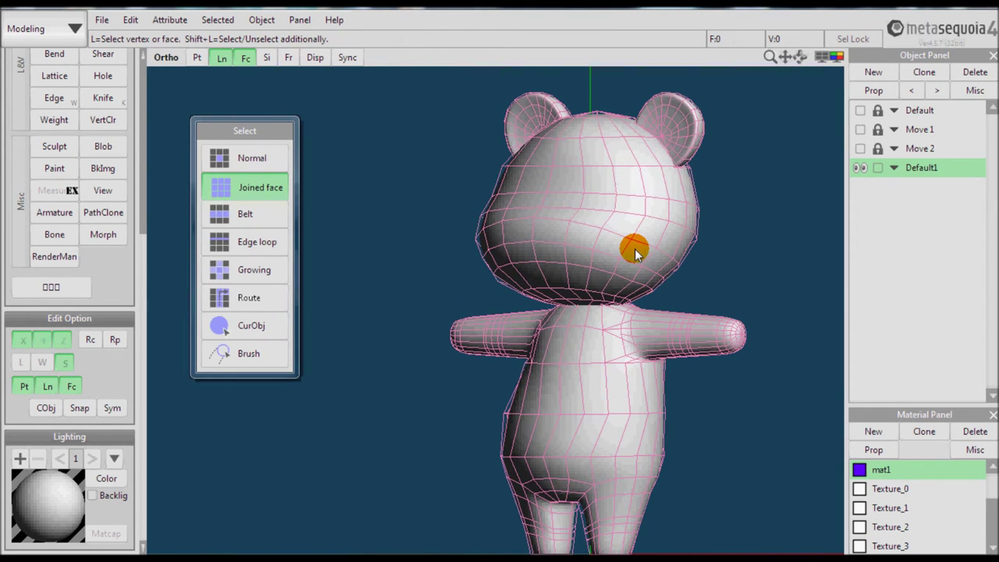
{"action": "left_click", "coordinate": [617, 225]}
{"action": "left_click", "coordinate": [546, 124], "text": "shift"}
{"action": "left_click", "coordinate": [660, 131]}
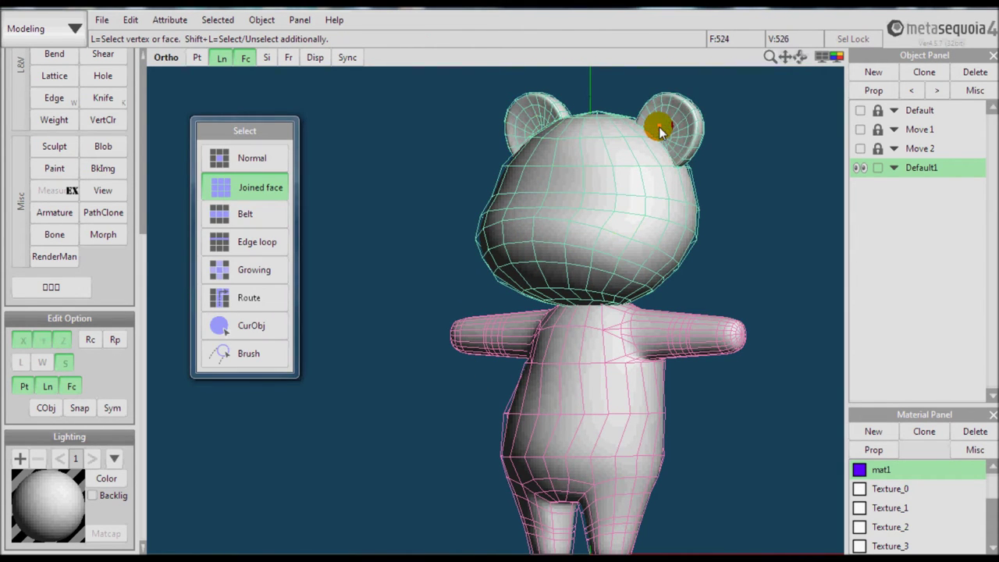
{"action": "key", "text": "e"}
{"action": "left_click_drag", "start_coordinate": [633, 202], "coordinate": [652, 224]}
{"action": "key", "text": "v"}
{"action": "left_click_drag", "start_coordinate": [589, 198], "coordinate": [570, 198]}
Try to bend the positive X arm by rotating its outer half downward and moving it toward the body.
{"action": "key", "text": "r"}
{"action": "right_click_drag", "start_coordinate": [661, 344], "coordinate": [725, 339]}
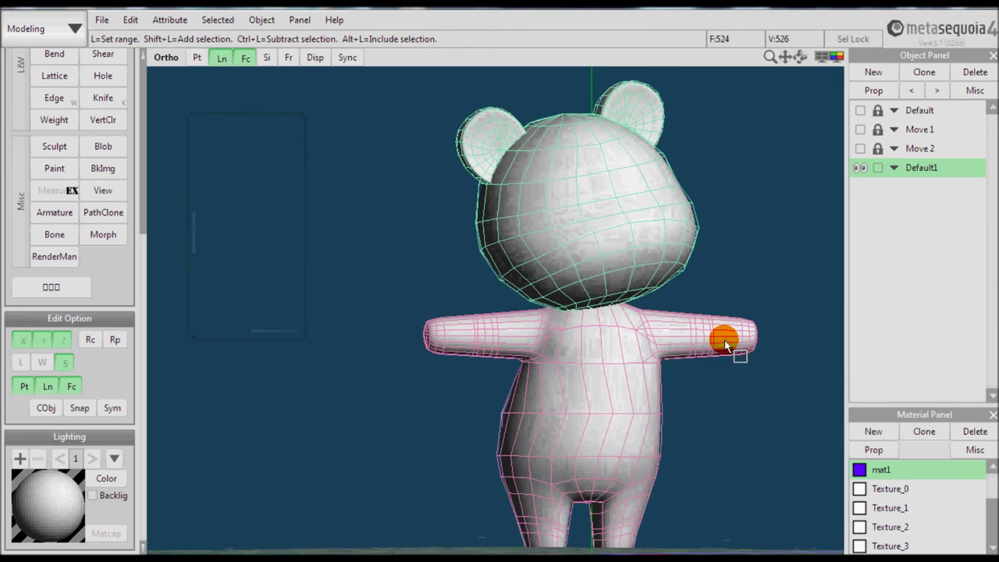
{"action": "left_click_drag", "start_coordinate": [790, 271], "coordinate": [790, 272]}
{"action": "key", "text": "m"}
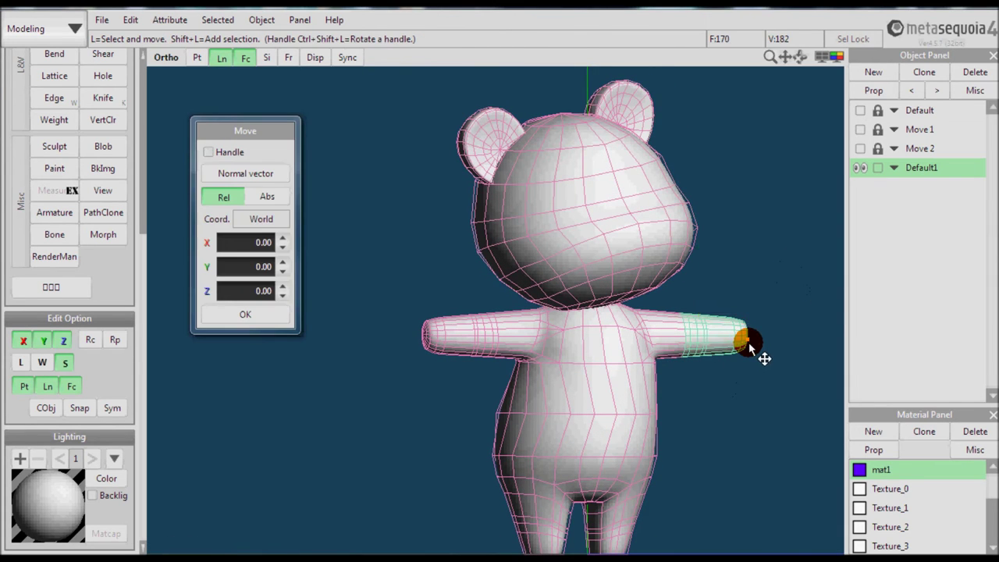
{"action": "key", "text": "r"}
{"action": "left_click_drag", "start_coordinate": [749, 357], "coordinate": [724, 380]}
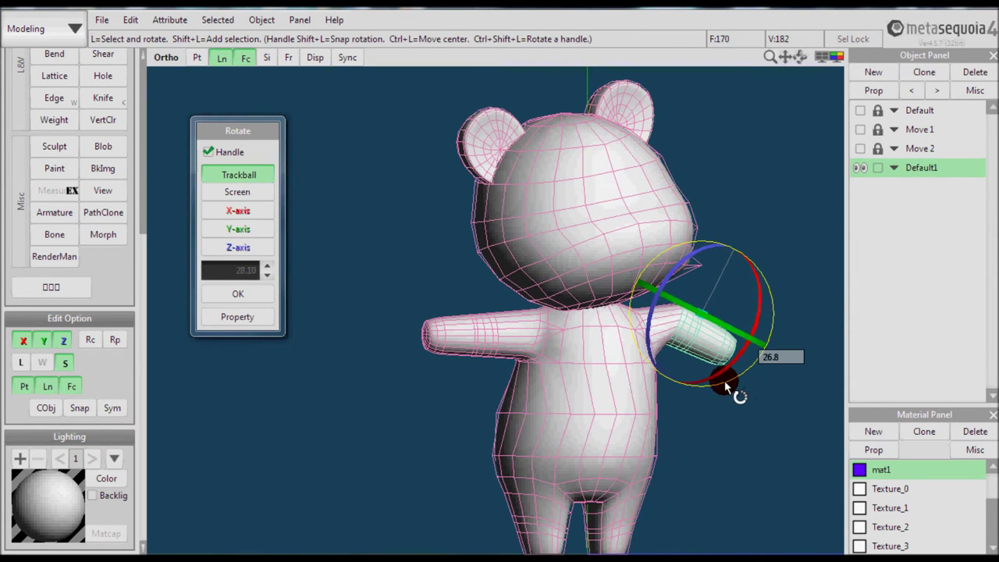
{"action": "key", "text": "m"}
{"action": "left_click_drag", "start_coordinate": [705, 319], "coordinate": [693, 352]}
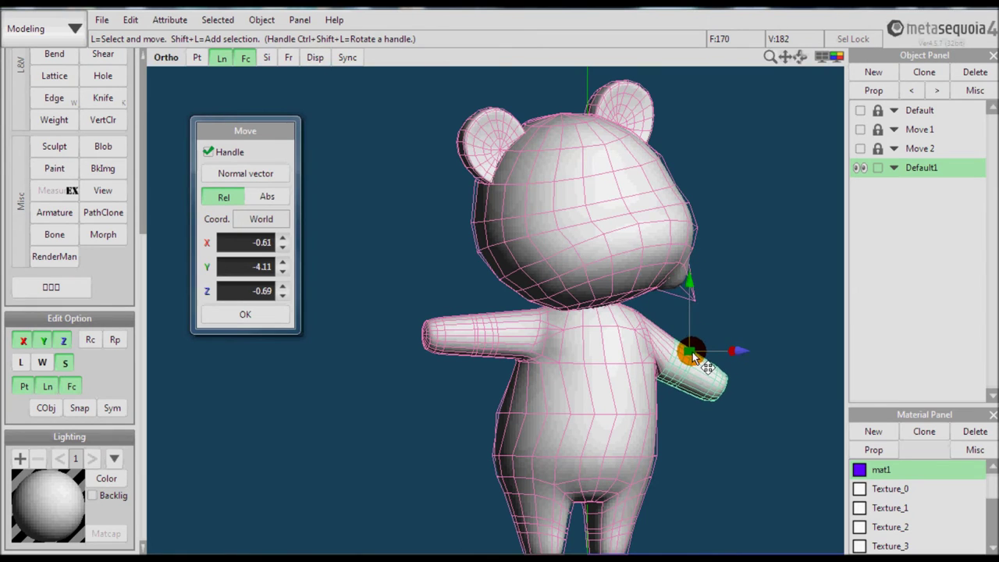
{"action": "right_click_drag", "start_coordinate": [757, 416], "coordinate": [681, 425]}
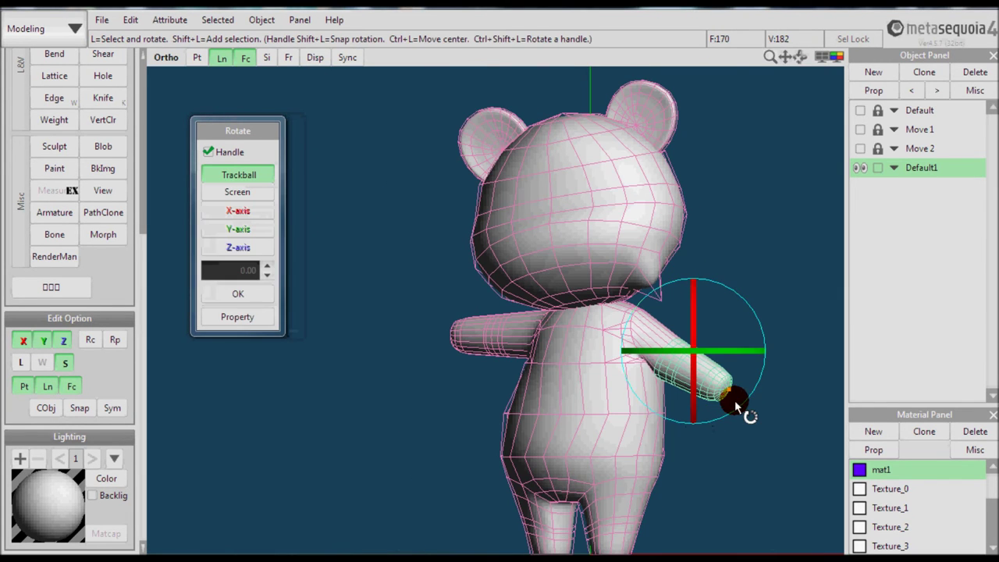
{"action": "left_click_drag", "start_coordinate": [735, 400], "coordinate": [693, 426]}
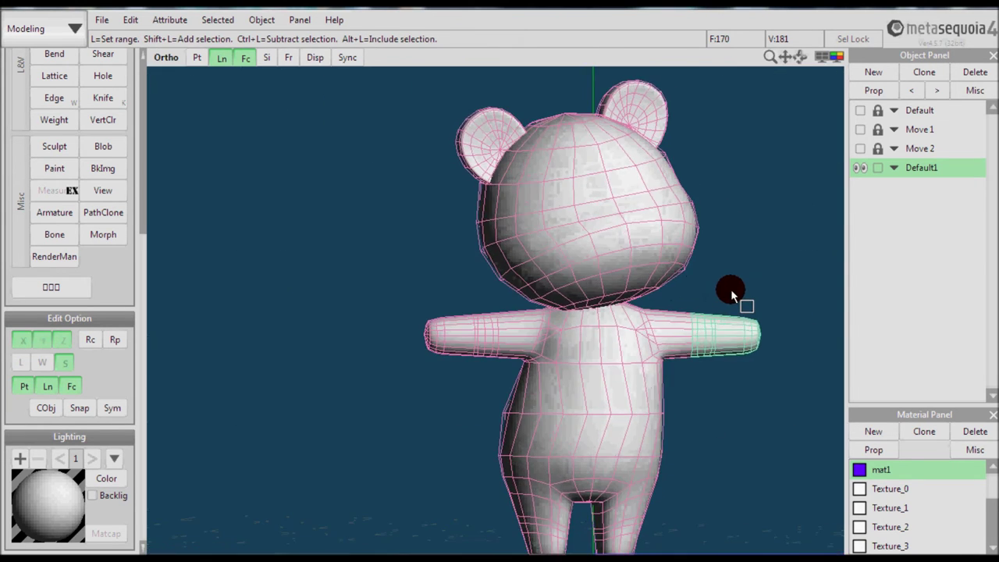
Rotate the selected outer half of the positive X arm downward and move it beside the torso, finishing with about -0.59 in X and -1.34 in Y.
{"action": "key", "text": "t"}
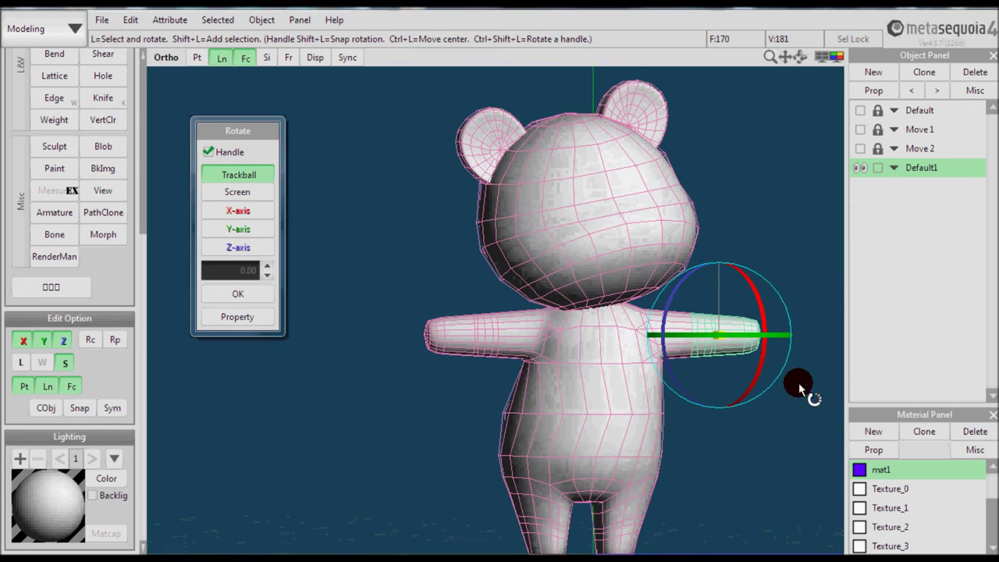
{"action": "left_click_drag", "start_coordinate": [774, 376], "coordinate": [711, 414]}
{"action": "key", "text": "v"}
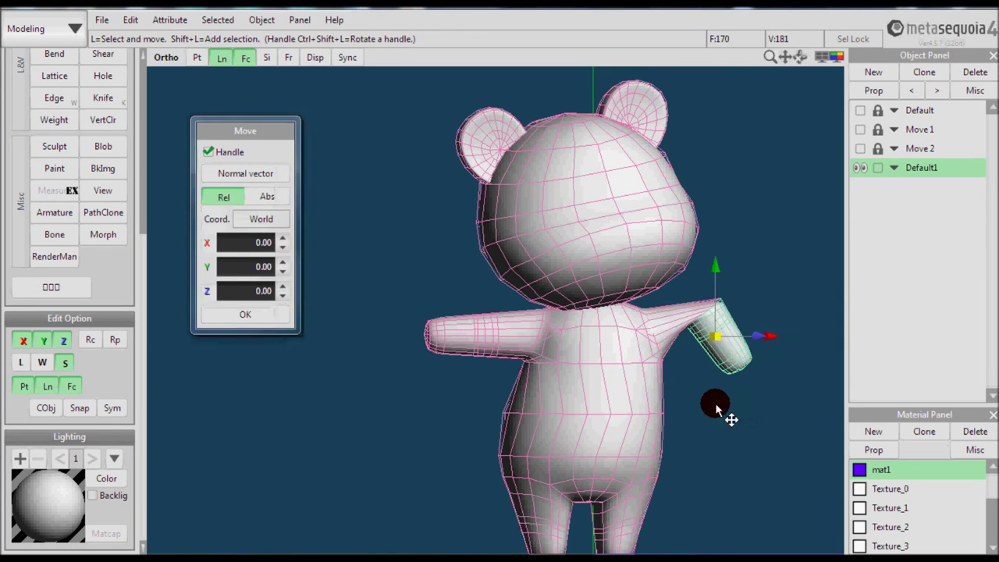
{"action": "left_click_drag", "start_coordinate": [718, 334], "coordinate": [686, 386]}
{"action": "left_click_drag", "start_coordinate": [701, 400], "coordinate": [694, 406]}
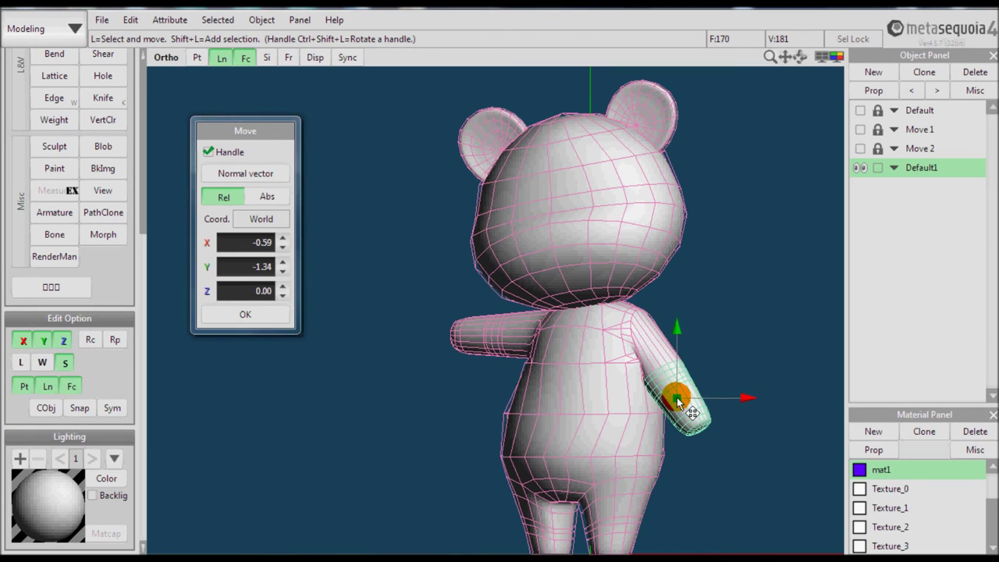
Rotate the lowered forearm slightly and move it about -0.67 in X and -0.34 in Y.
{"action": "key", "text": "r"}
{"action": "left_click_drag", "start_coordinate": [732, 446], "coordinate": [683, 416]}
{"action": "key", "text": "m"}
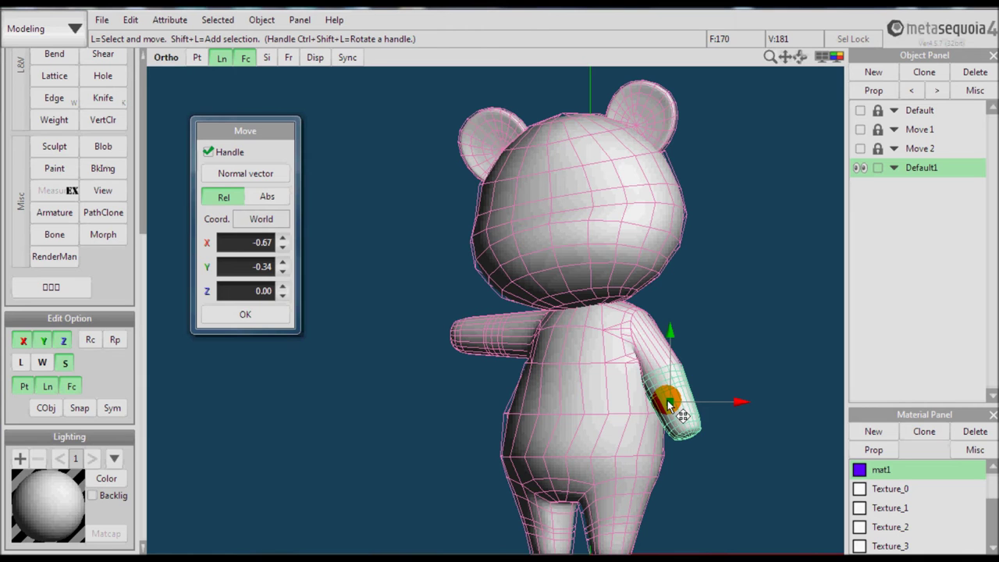
Select the outer half of the negative X arm, rotate and move it into a raised waving pose, and clear the selection.
{"action": "key", "text": "r"}
{"action": "right_click_drag", "start_coordinate": [493, 248], "coordinate": [537, 252]}
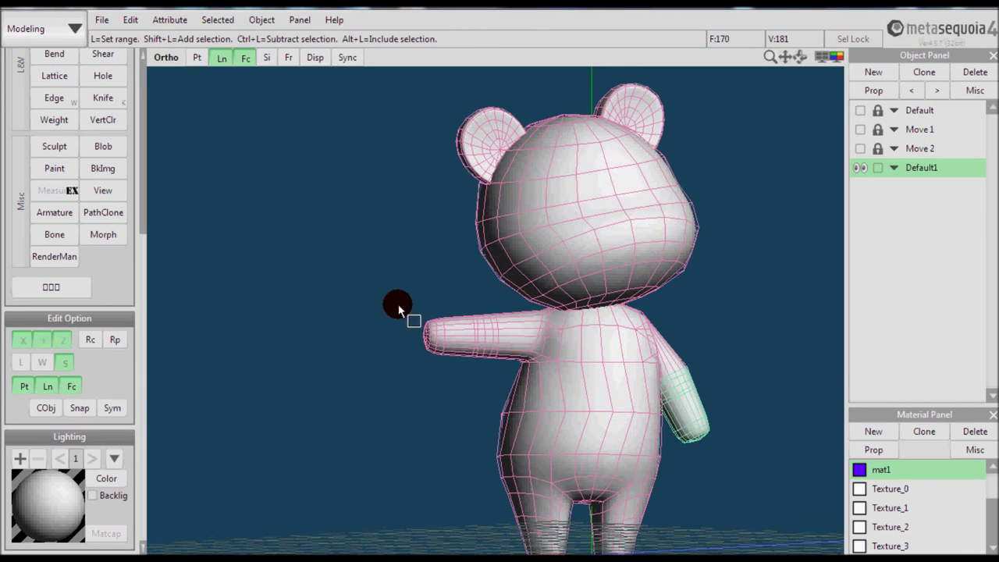
{"action": "left_click_drag", "start_coordinate": [514, 371], "coordinate": [514, 371]}
{"action": "right_click_drag", "start_coordinate": [514, 371], "coordinate": [514, 371]}
{"action": "key", "text": "r"}
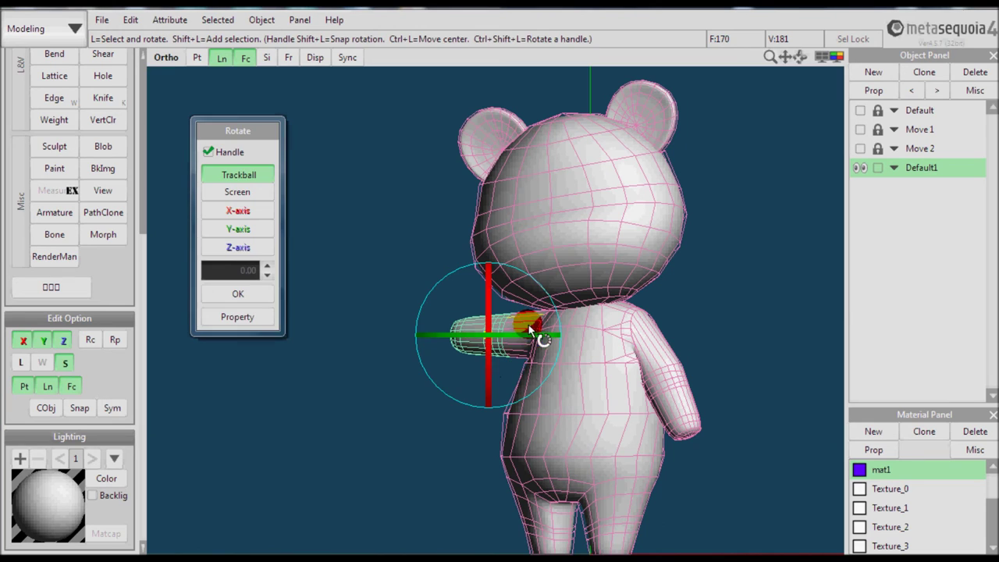
{"action": "left_click_drag", "start_coordinate": [525, 332], "coordinate": [466, 305]}
{"action": "key", "text": "m"}
{"action": "key", "text": "r"}
{"action": "left_click", "coordinate": [766, 110]}
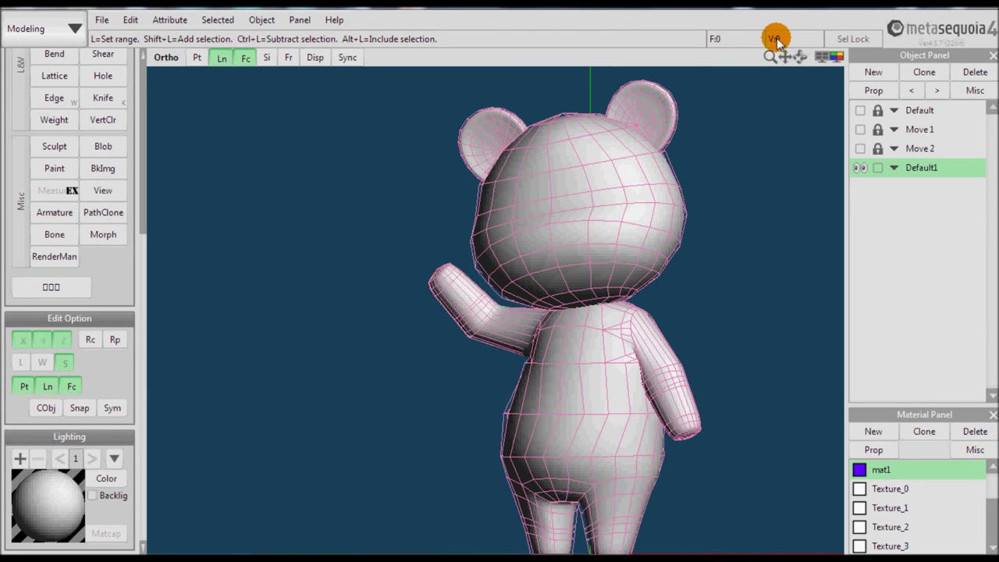
Turn off face display to inspect the posed bear in wireframe from an angle.
{"action": "left_click_drag", "start_coordinate": [771, 54], "coordinate": [485, 278]}
{"action": "right_click_drag", "start_coordinate": [598, 369], "coordinate": [661, 375]}
{"action": "left_click", "coordinate": [251, 59]}
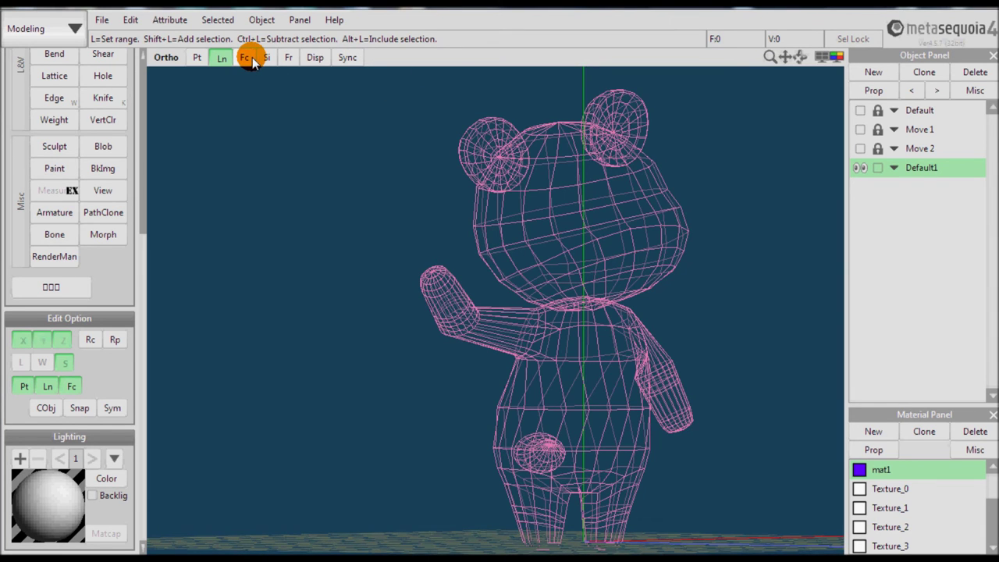
Show the posed bear from the front with face display on and line display off.
{"action": "left_click_drag", "start_coordinate": [644, 400], "coordinate": [653, 397]}
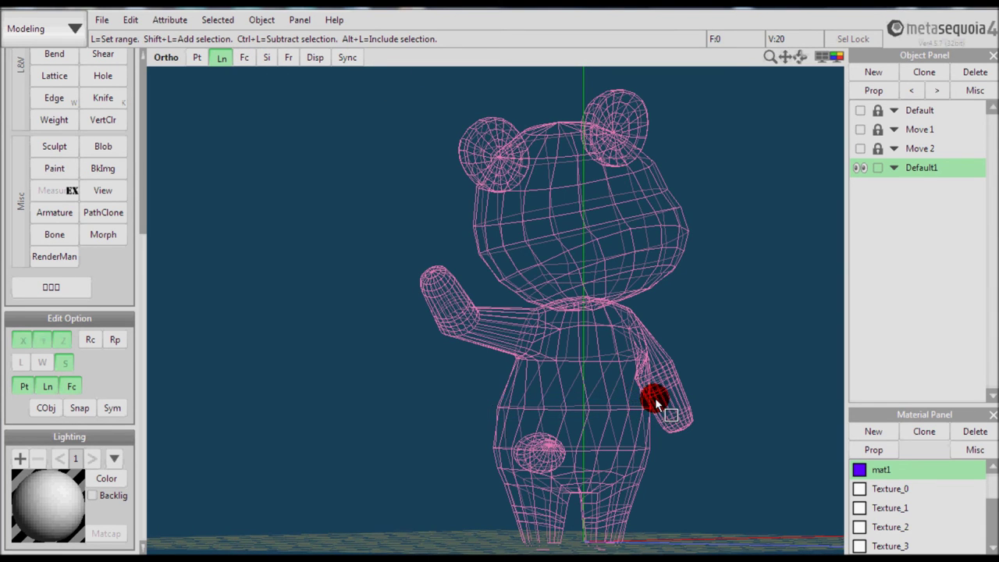
{"action": "left_click", "coordinate": [244, 61]}
{"action": "key", "text": "F1"}
{"action": "key", "text": "v"}
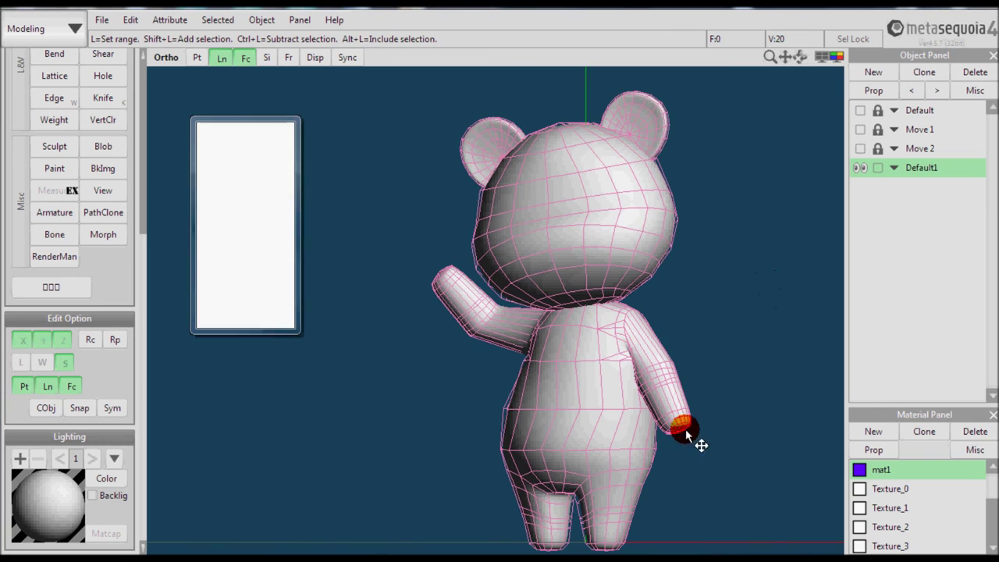
{"action": "key", "text": "t"}
{"action": "left_click_drag", "start_coordinate": [614, 425], "coordinate": [583, 413]}
{"action": "left_click", "coordinate": [411, 408]}
{"action": "left_click", "coordinate": [222, 59]}
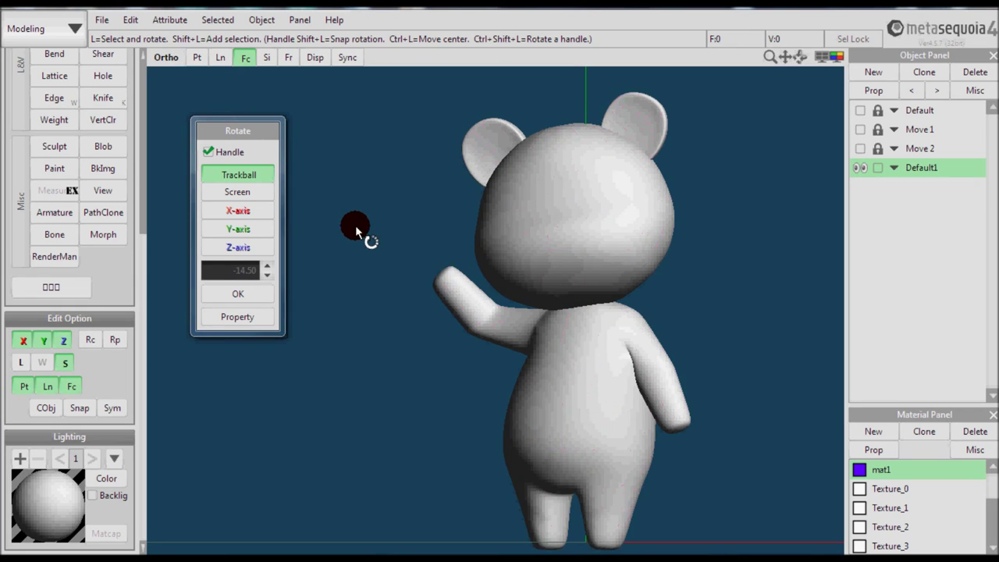
Rename the posed Default1 object as Move 3.
{"action": "double_click", "coordinate": [919, 167]}
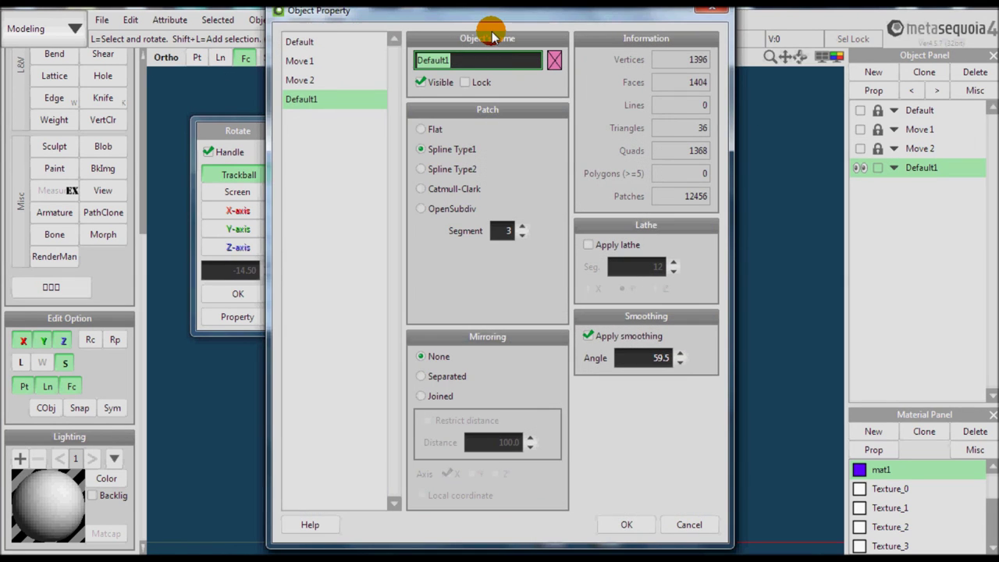
{"action": "type", "text": "Move 3"}
{"action": "key", "text": "Return"}
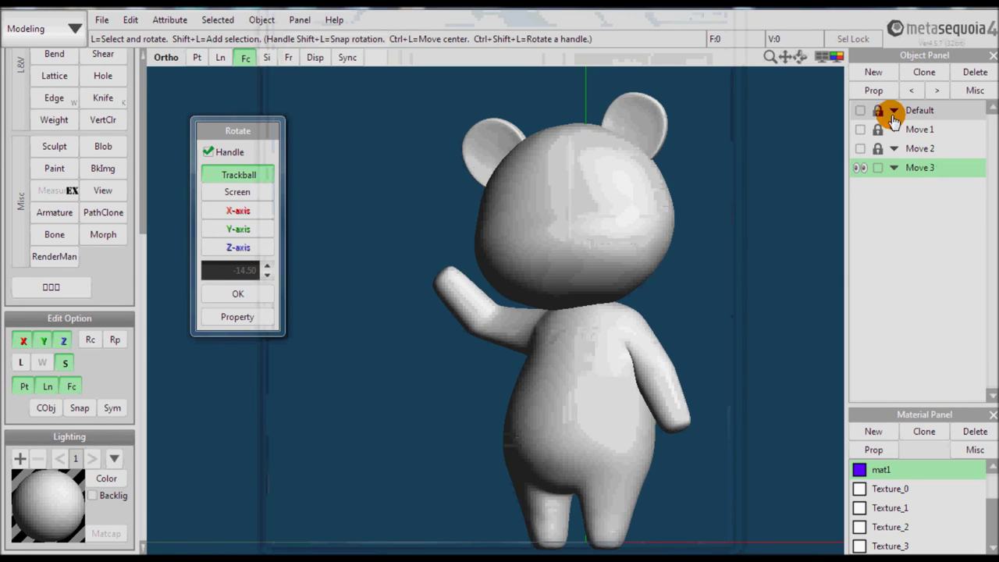
Hide the Move 3 object and make Default the visible, current object with its points displayed.
{"action": "left_click", "coordinate": [860, 167]}
{"action": "left_click", "coordinate": [859, 110]}
{"action": "left_click", "coordinate": [898, 110]}
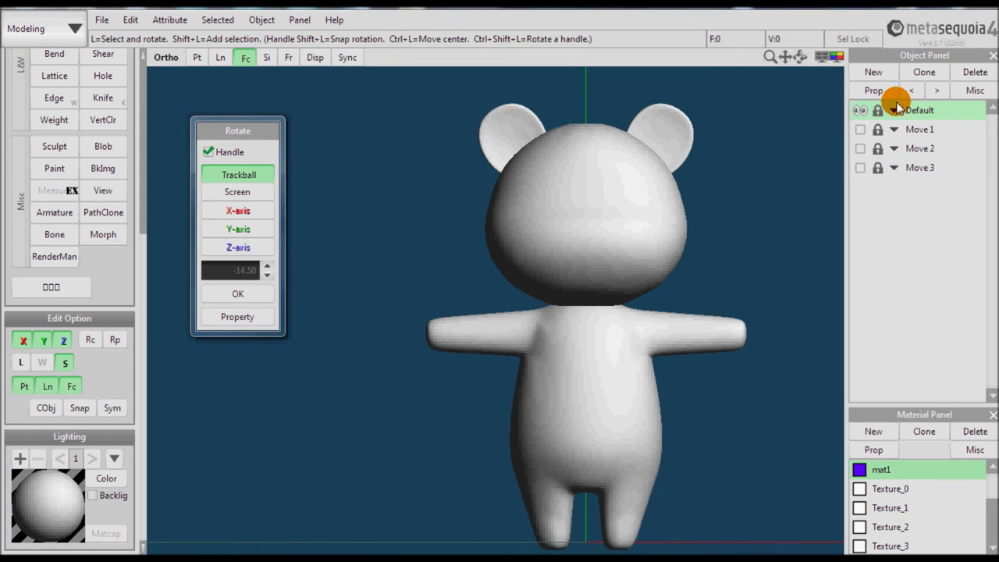
{"action": "middle_click_drag", "start_coordinate": [495, 272], "coordinate": [440, 279]}
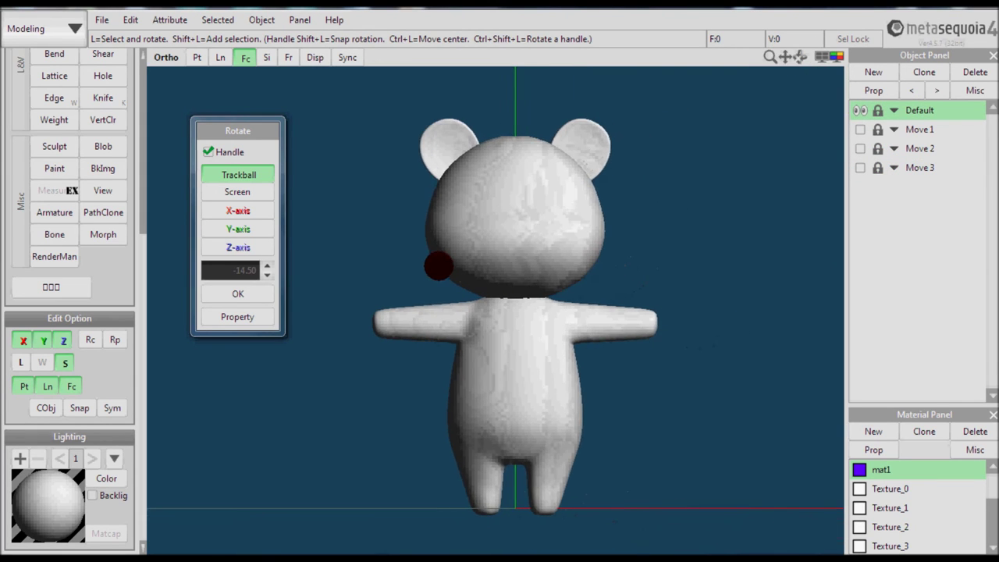
{"action": "left_click", "coordinate": [198, 59]}
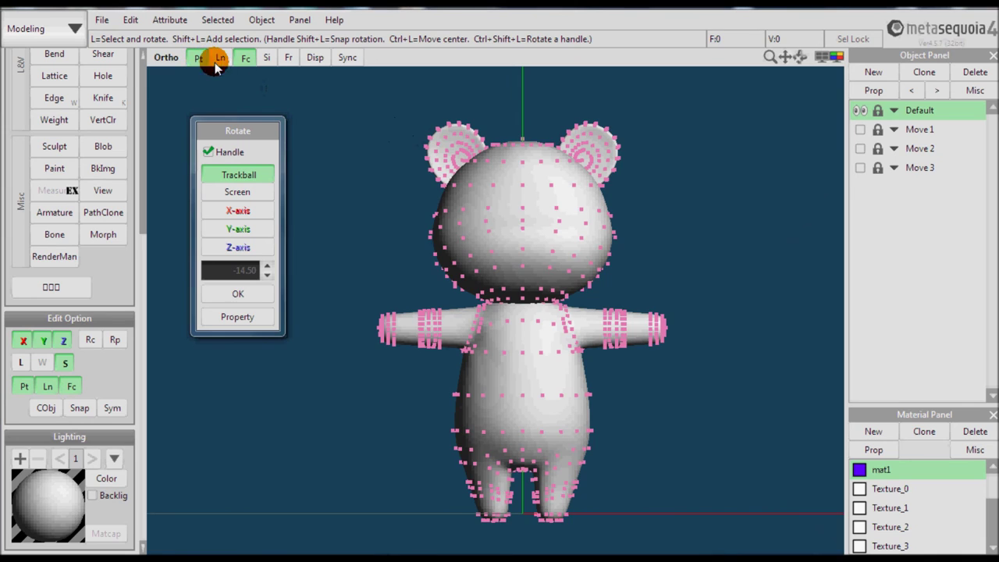
Start the Morph command on Default and assign Move 1, Move 2 and Move 3 as its target objects.
{"action": "left_click", "coordinate": [103, 234]}
{"action": "left_click", "coordinate": [387, 153]}
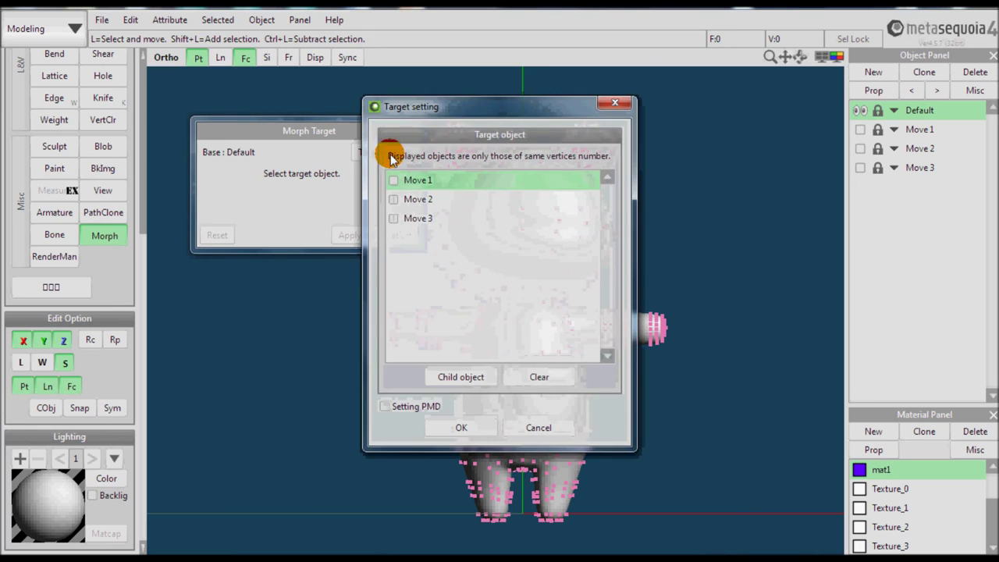
{"action": "left_click", "coordinate": [395, 199]}
{"action": "left_click", "coordinate": [394, 219]}
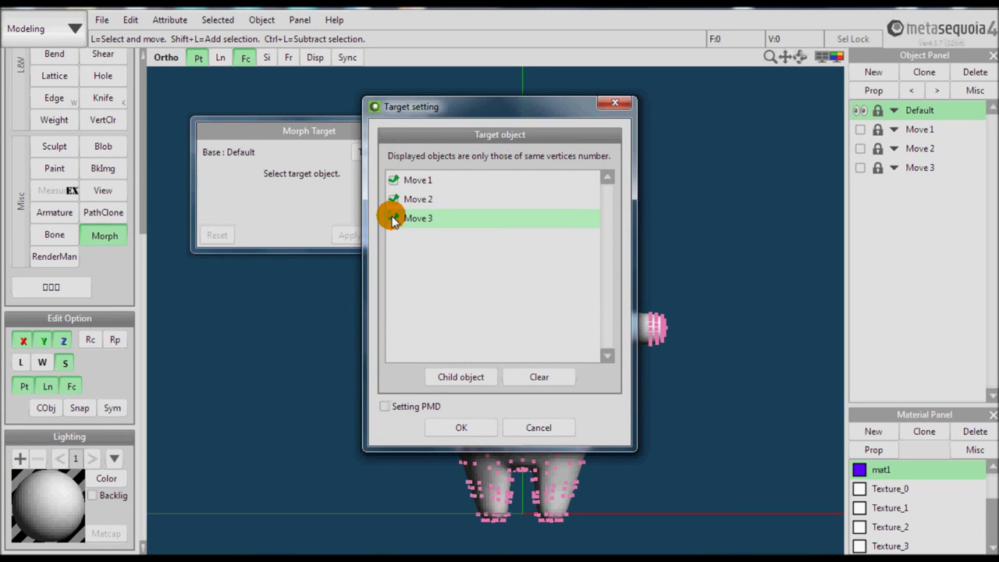
{"action": "left_click", "coordinate": [441, 426]}
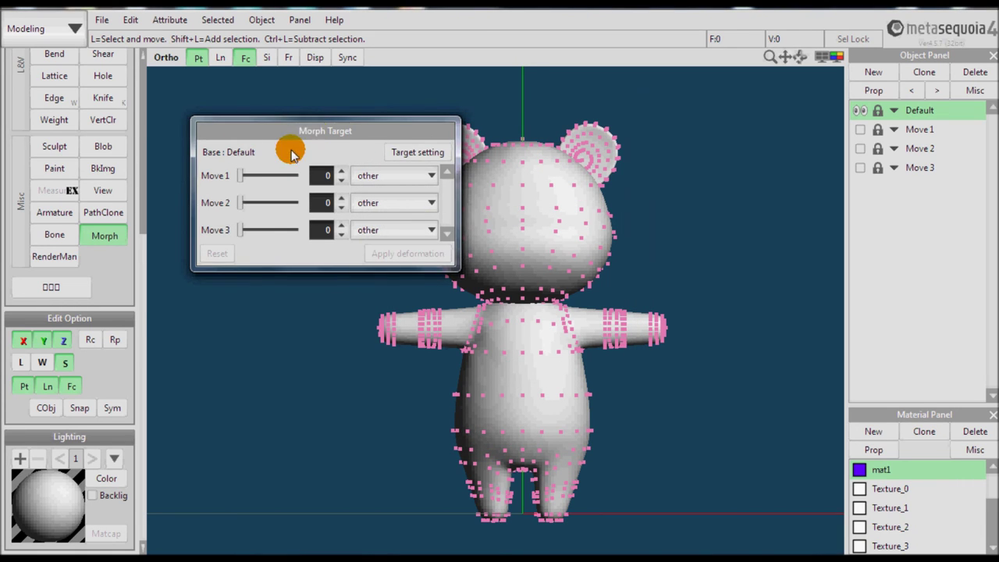
Try out the morph sliders on the bear, finishing with Move 1 at 0 and both Move 2 and Move 3 at 100.
{"action": "left_click_drag", "start_coordinate": [310, 130], "coordinate": [245, 177]}
{"action": "left_click_drag", "start_coordinate": [181, 223], "coordinate": [420, 239]}
{"action": "left_click_drag", "start_coordinate": [196, 239], "coordinate": [533, 216]}
{"action": "left_click_drag", "start_coordinate": [446, 229], "coordinate": [316, 265]}
{"action": "left_click_drag", "start_coordinate": [253, 264], "coordinate": [294, 260]}
{"action": "left_click_drag", "start_coordinate": [179, 250], "coordinate": [295, 247]}
{"action": "left_click_drag", "start_coordinate": [178, 224], "coordinate": [140, 236]}
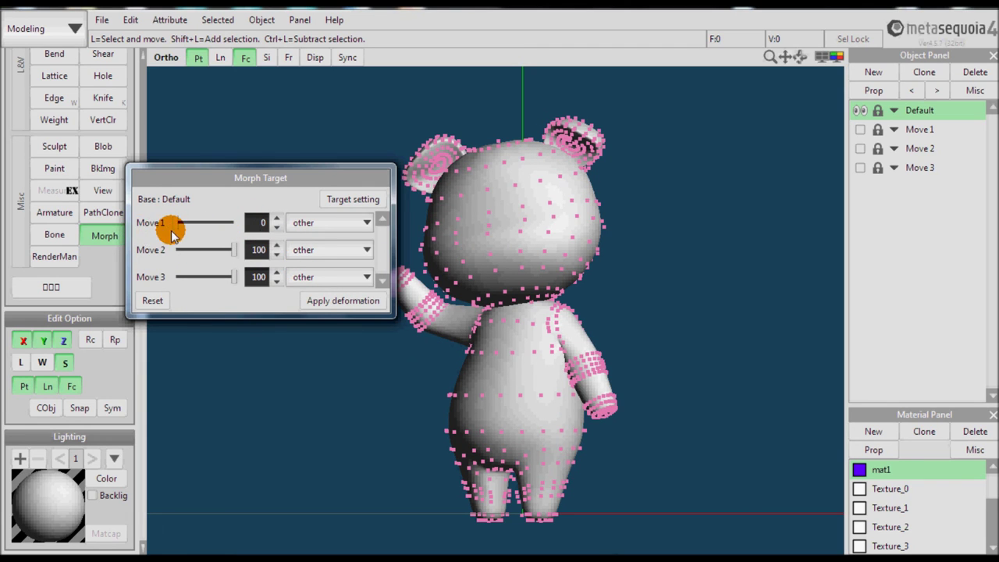
{"action": "left_click_drag", "start_coordinate": [237, 250], "coordinate": [351, 249]}
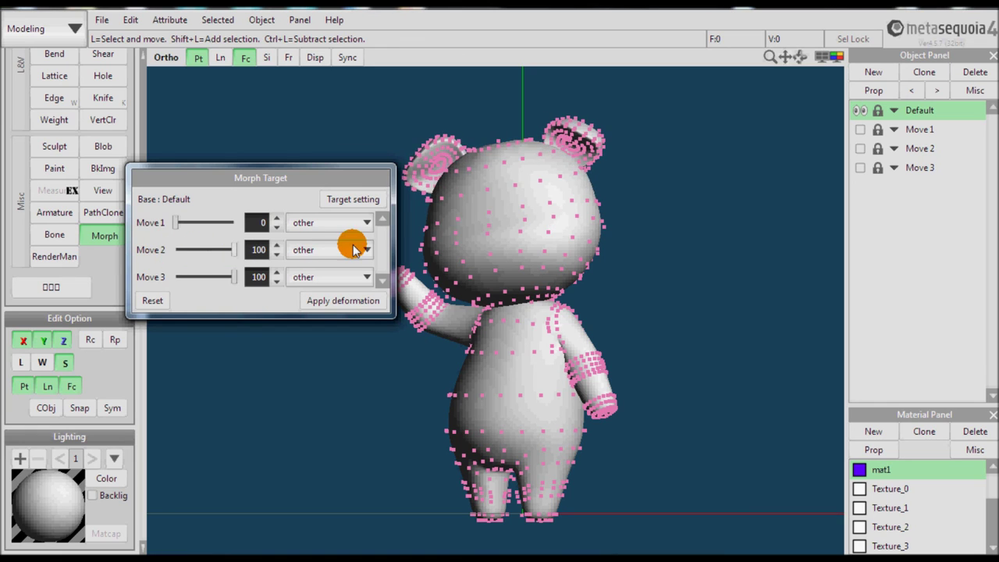
{"action": "left_click_drag", "start_coordinate": [250, 170], "coordinate": [228, 128]}
{"action": "mouse_move", "coordinate": [164, 544]}
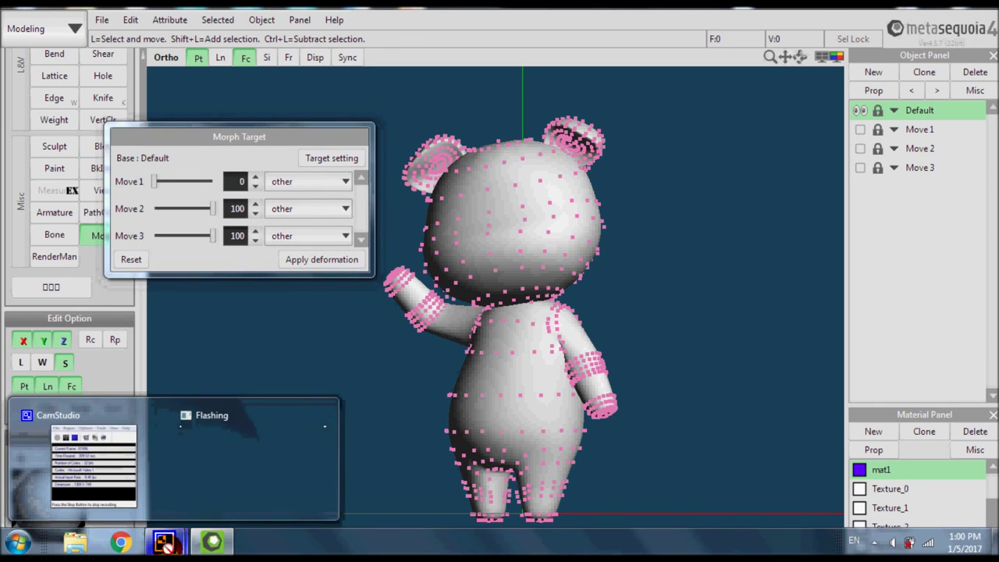